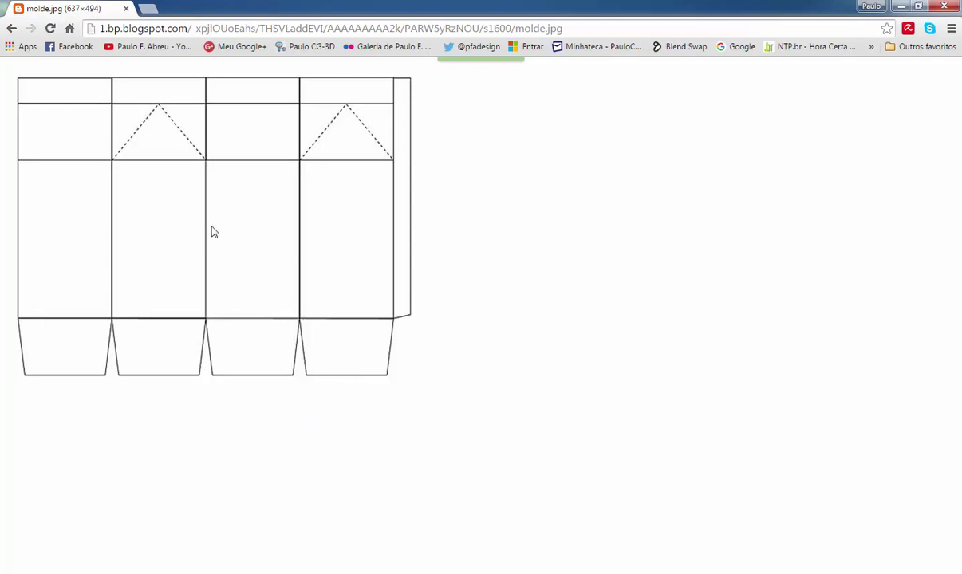
- Copy the molde.jpg milk-carton template image from Chrome
right_click(254, 228)
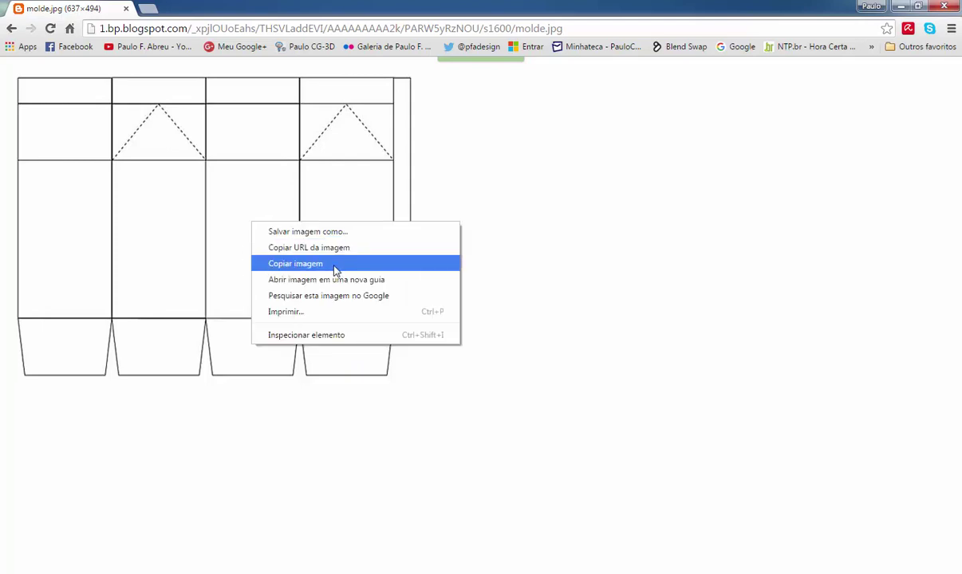
click(275, 265)
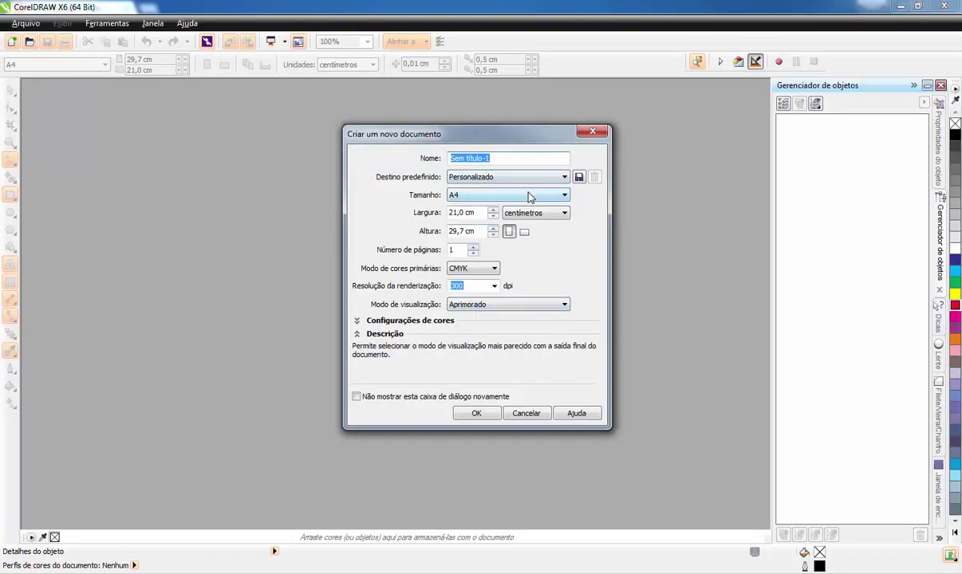
- Create a landscape A4 document named 'Caixa de leite'
click(527, 160)
drag(523, 158, 453, 159)
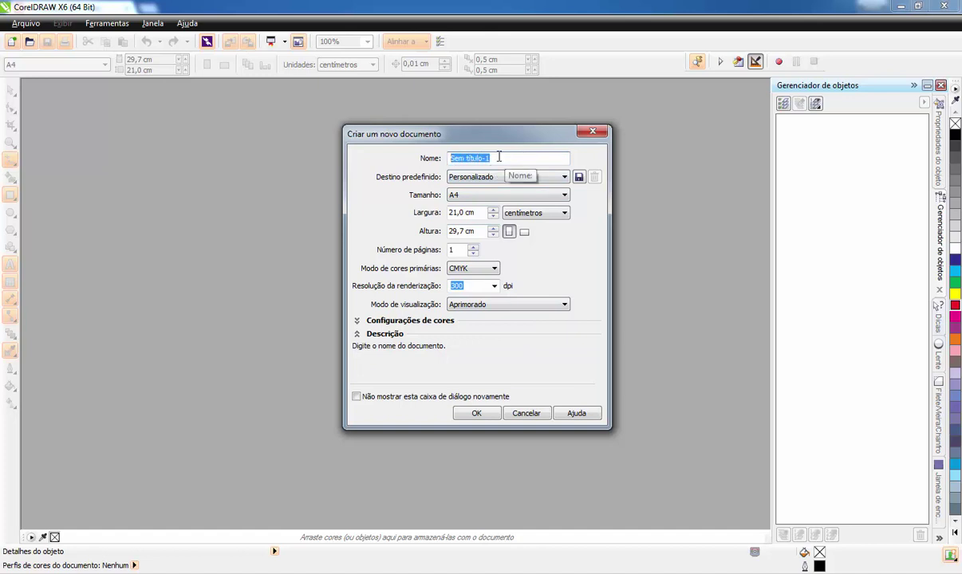
text(V)
text(a de leite)
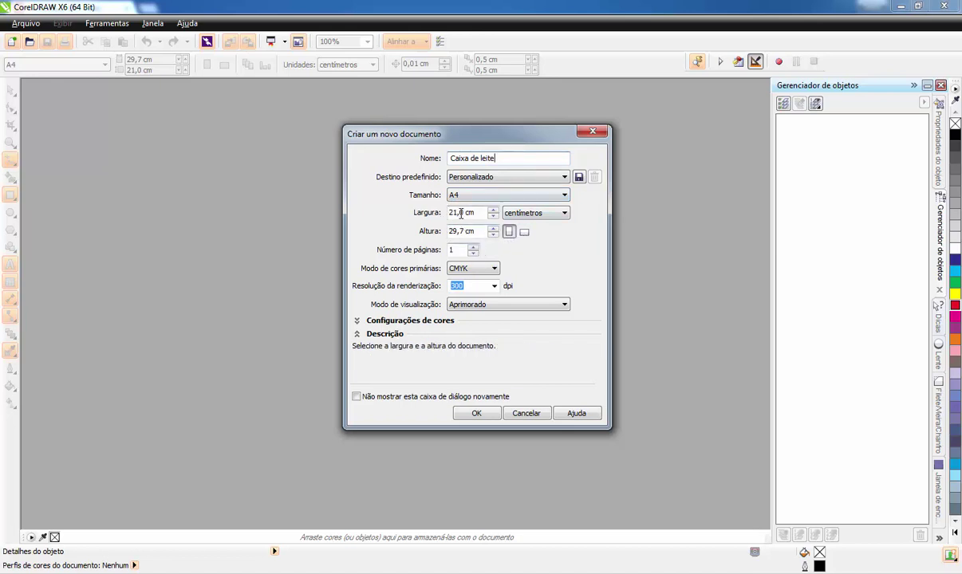
double_click(461, 213)
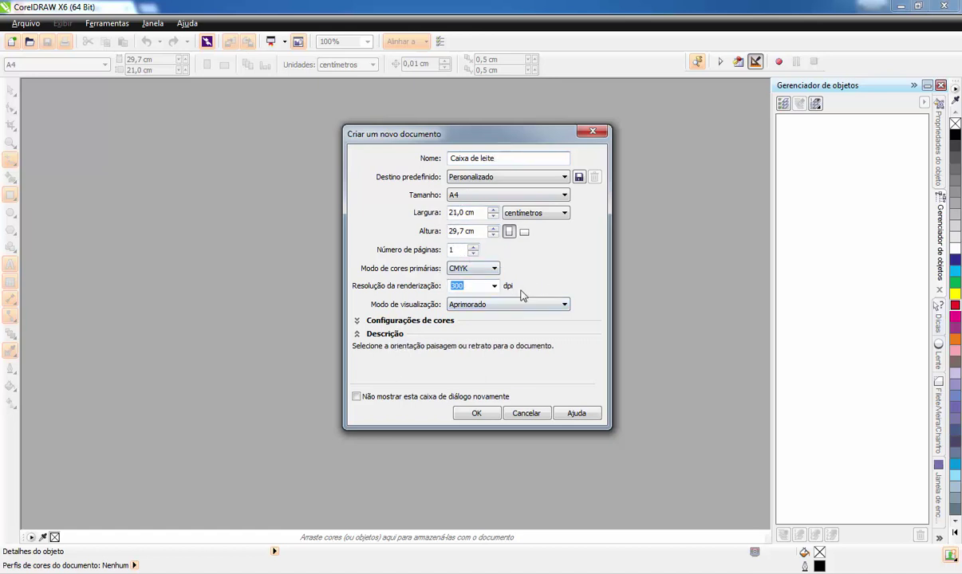
click(525, 233)
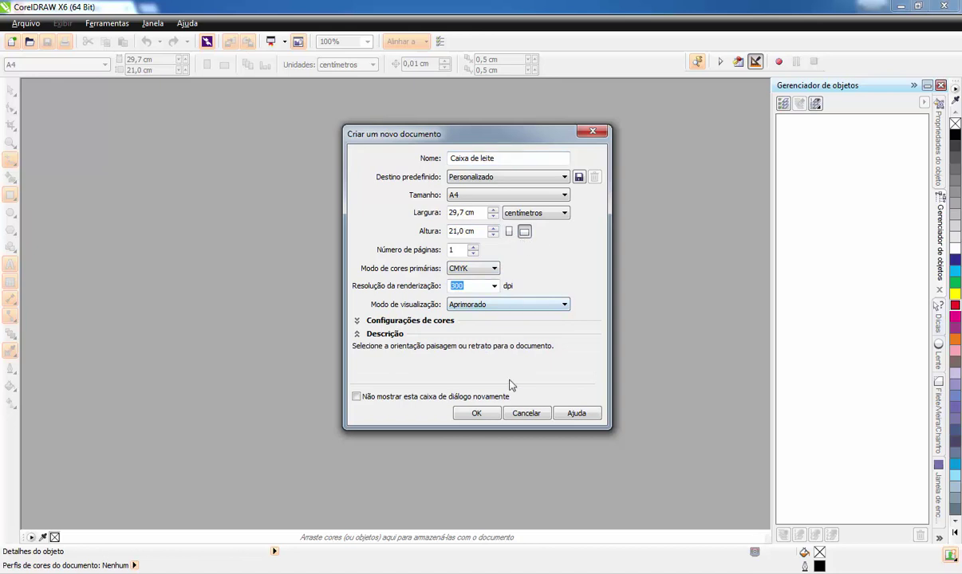
click(494, 413)
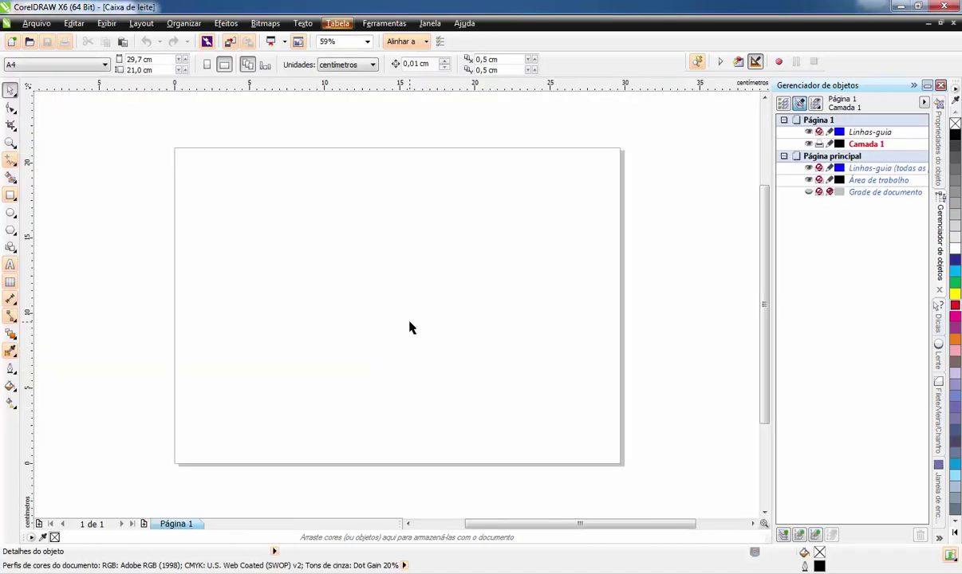
- Paste the template bitmap onto the page, lock it, and zoom to the left panels
key(ctrl+v)
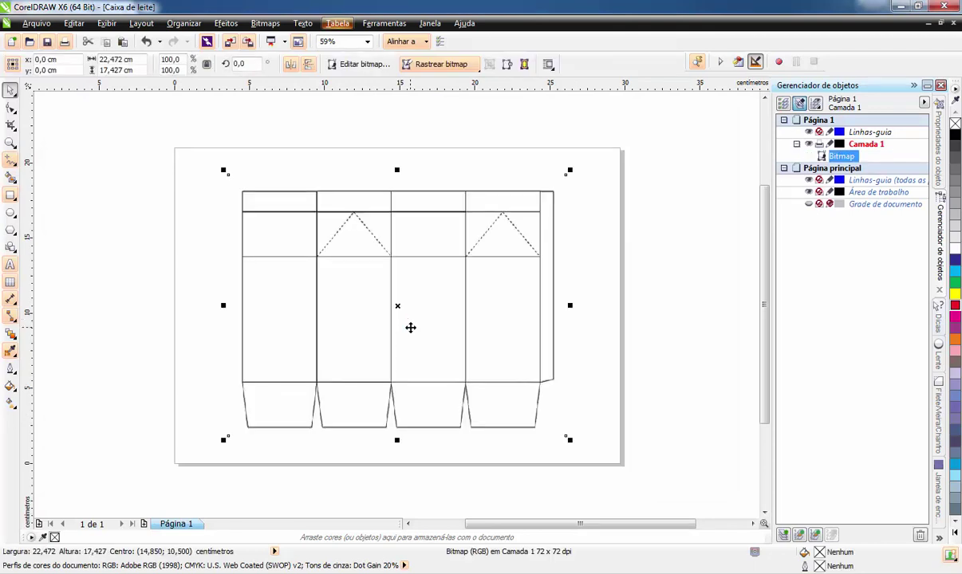
right_click(410, 327)
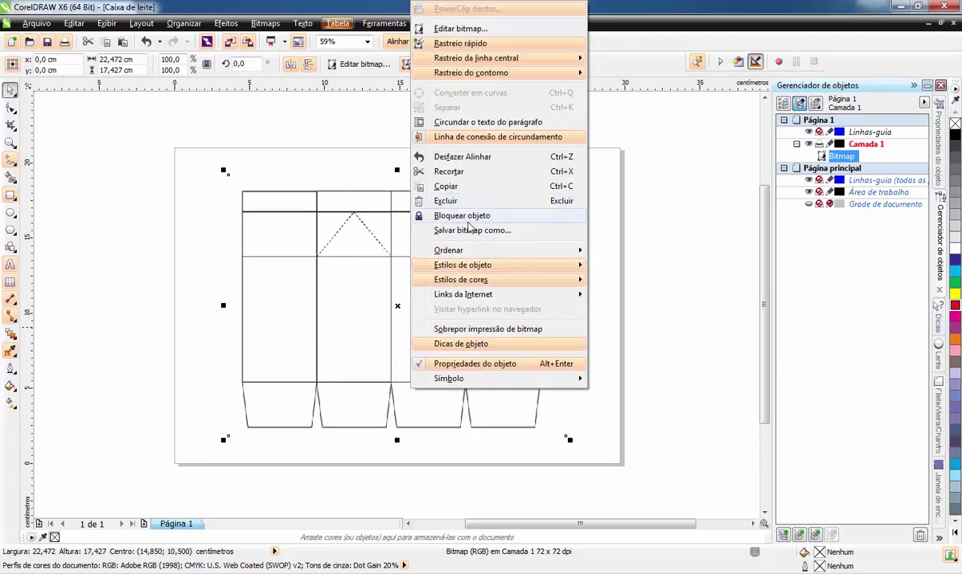
click(498, 217)
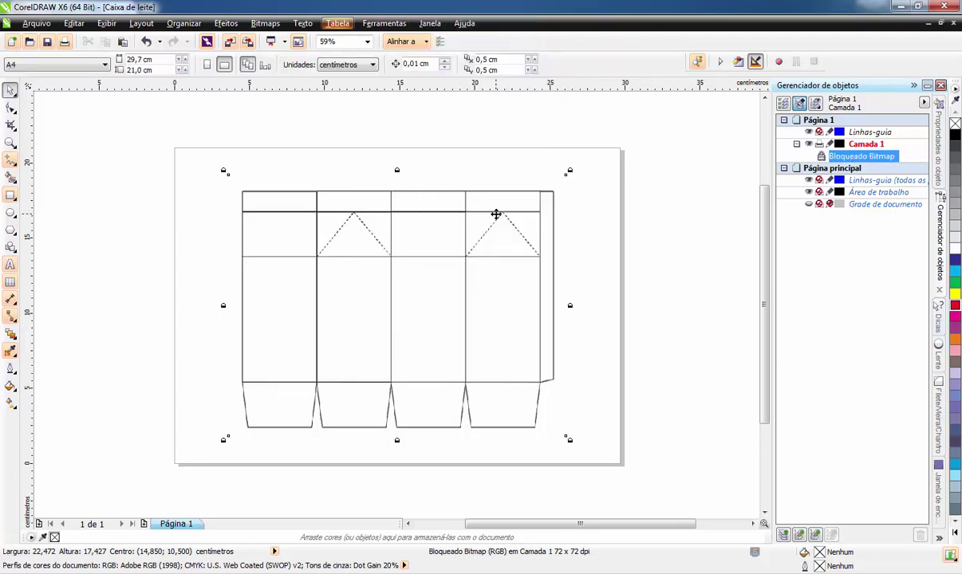
click(569, 330)
scroll(273, 292, up, 2)
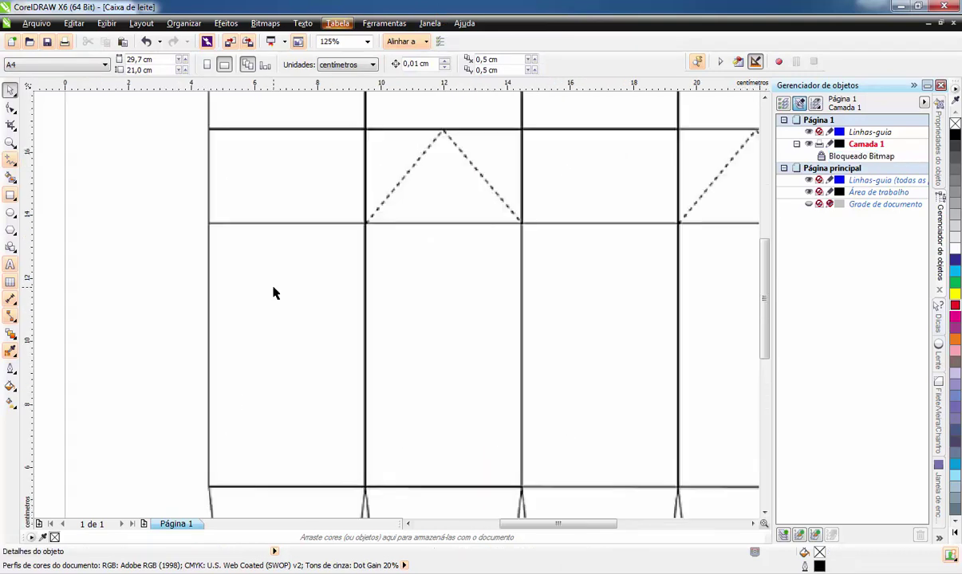
mouse_move(406, 393)
mouse_down()
mouse_move(440, 214)
mouse_move(451, 387)
mouse_move(460, 307)
mouse_up()
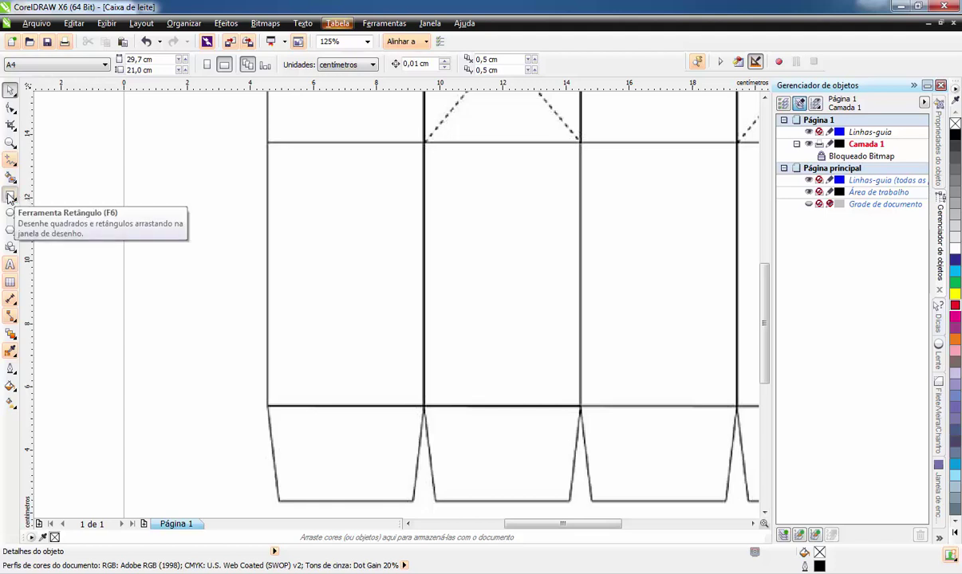
- Draw a rectangle over the first panel body and give it a red outline
click(10, 197)
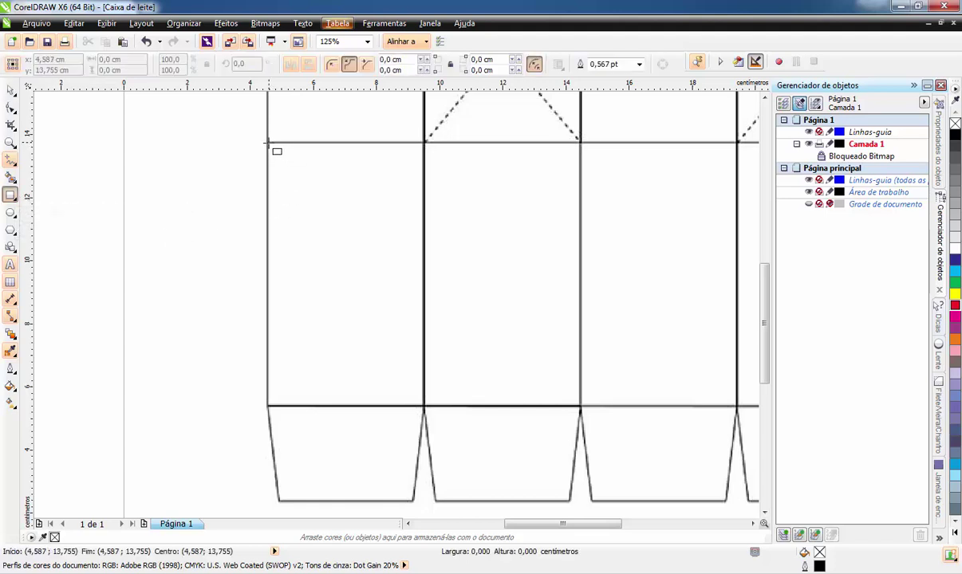
drag(268, 143, 423, 407)
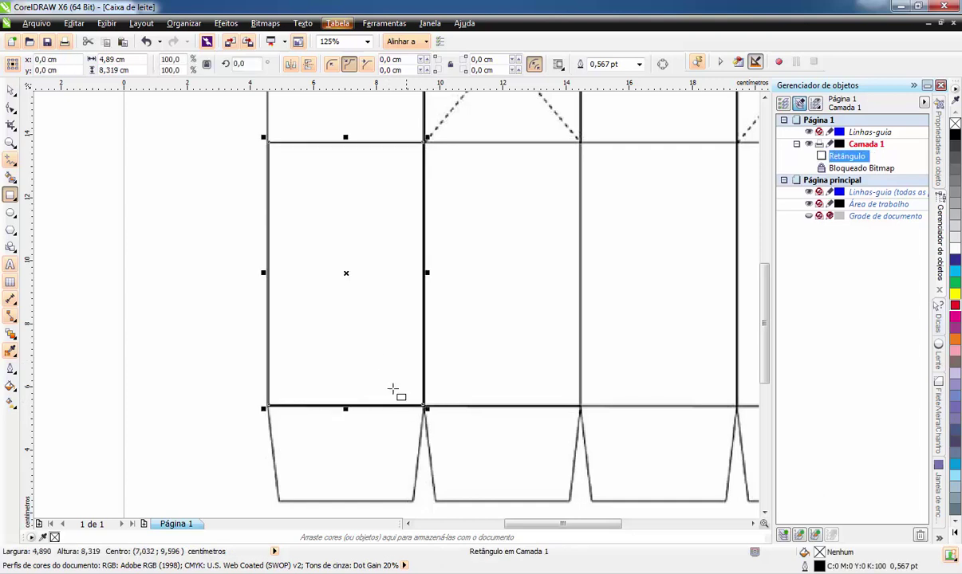
click(9, 89)
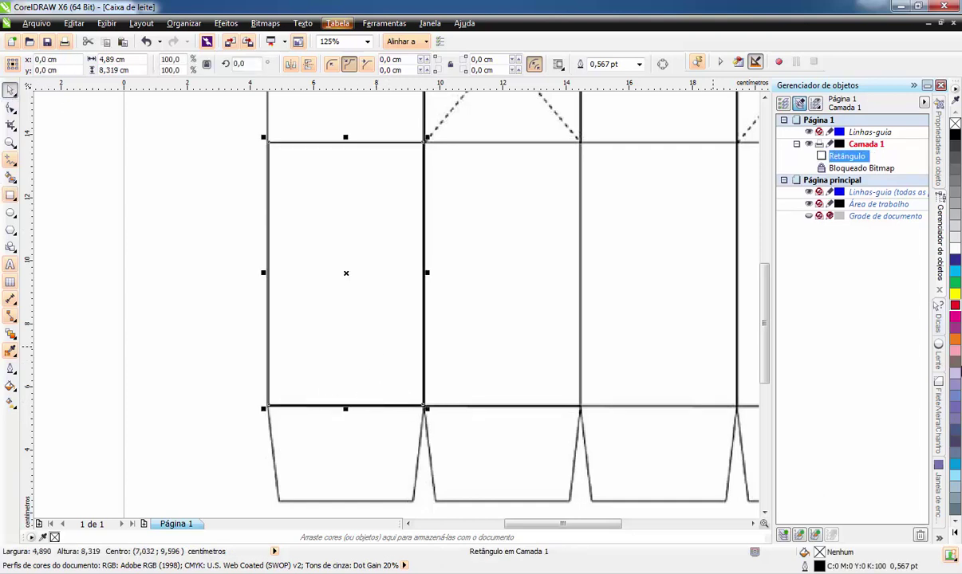
right_click(955, 307)
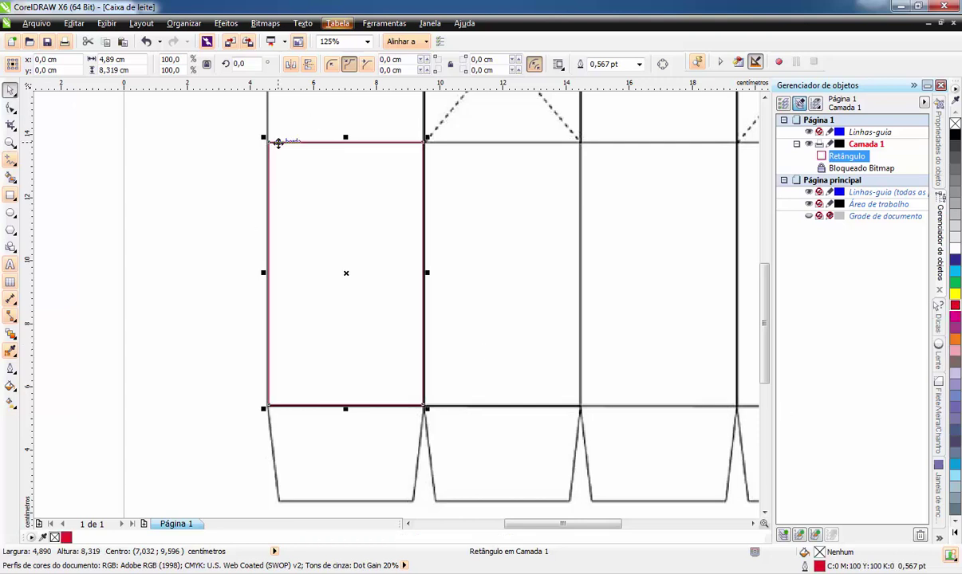
- Align the rectangle's right edge with the panel's template line
scroll(263, 139, up, 2)
scroll(103, 157, up, 1)
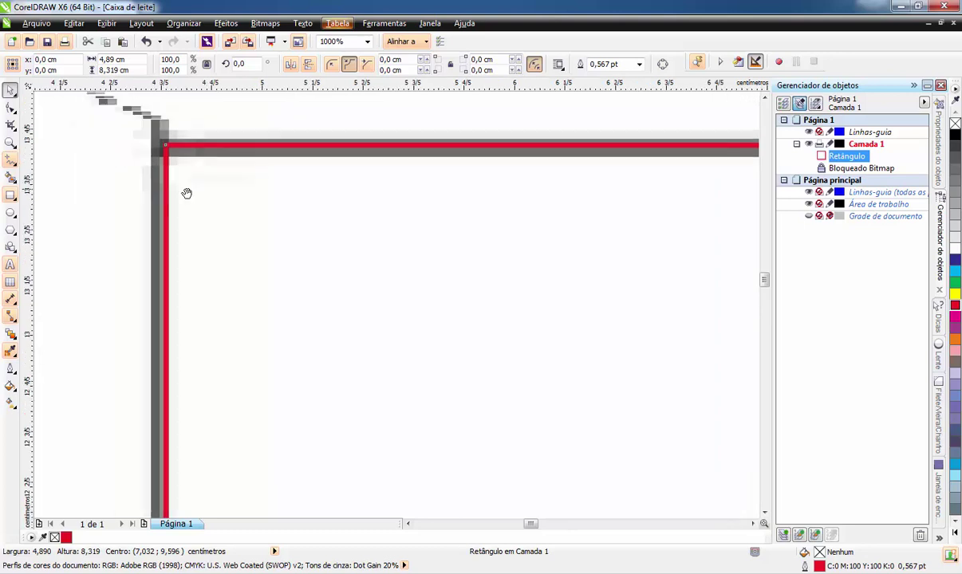
drag(187, 193, 355, 155)
scroll(350, 193, down, 2)
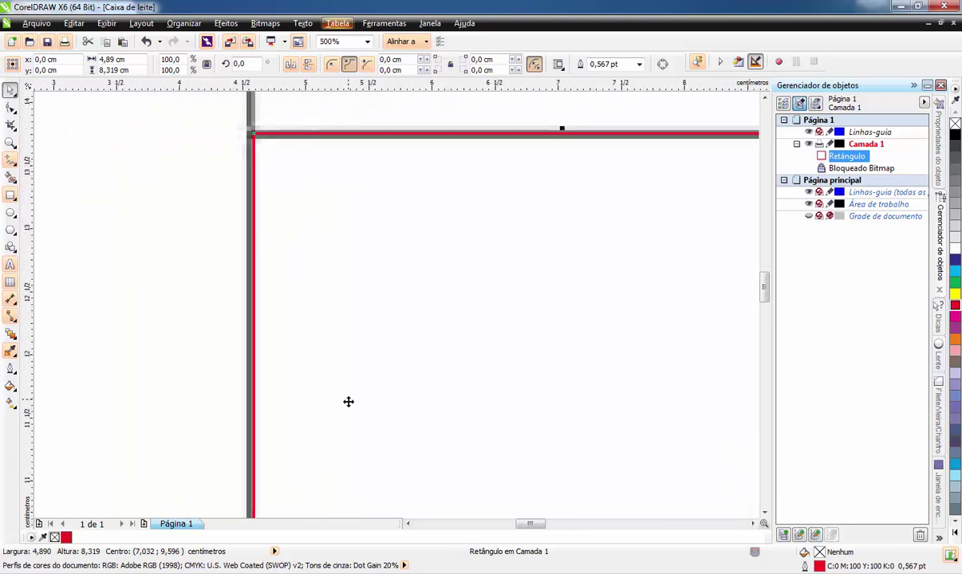
scroll(323, 357, down, 3)
scroll(284, 283, up, 2)
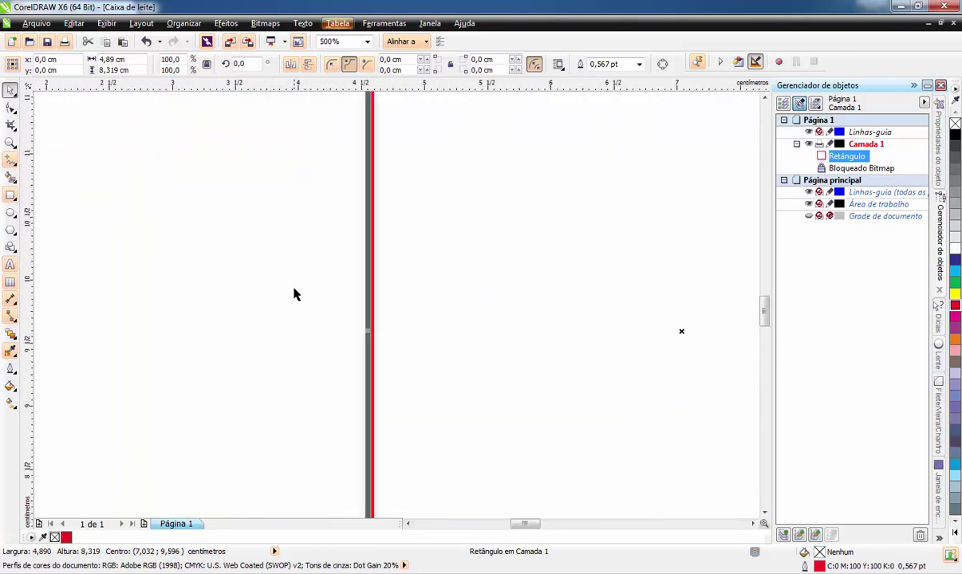
scroll(319, 311, up, 1)
drag(407, 344, 438, 349)
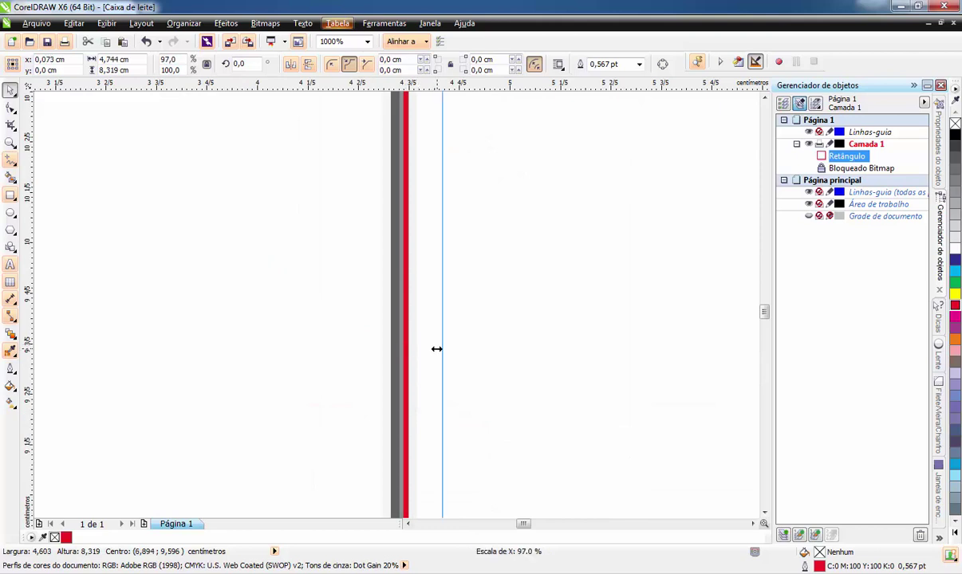
scroll(422, 363, up, 2)
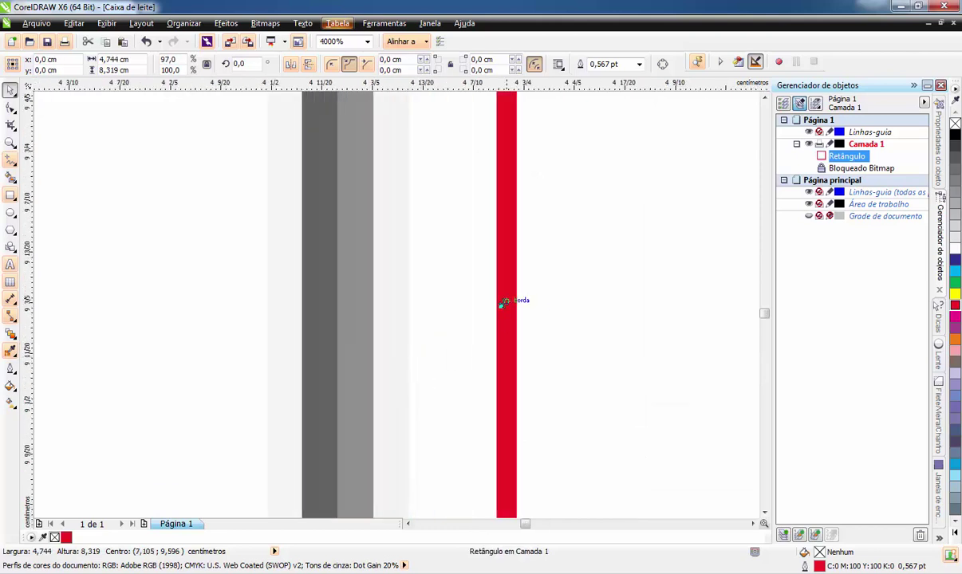
drag(498, 307, 332, 313)
scroll(332, 314, down, 2)
scroll(327, 315, down, 2)
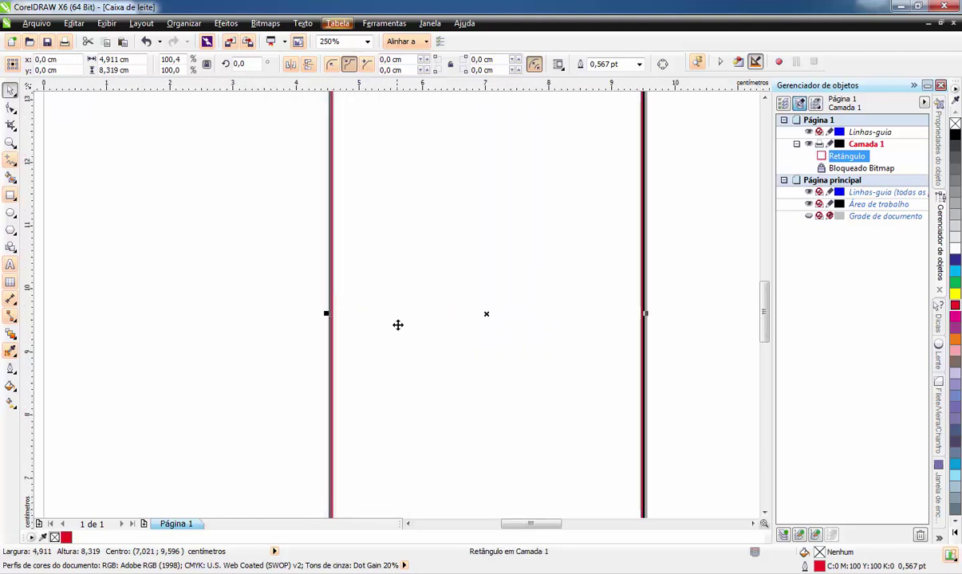
drag(619, 338, 504, 301)
scroll(504, 301, up, 2)
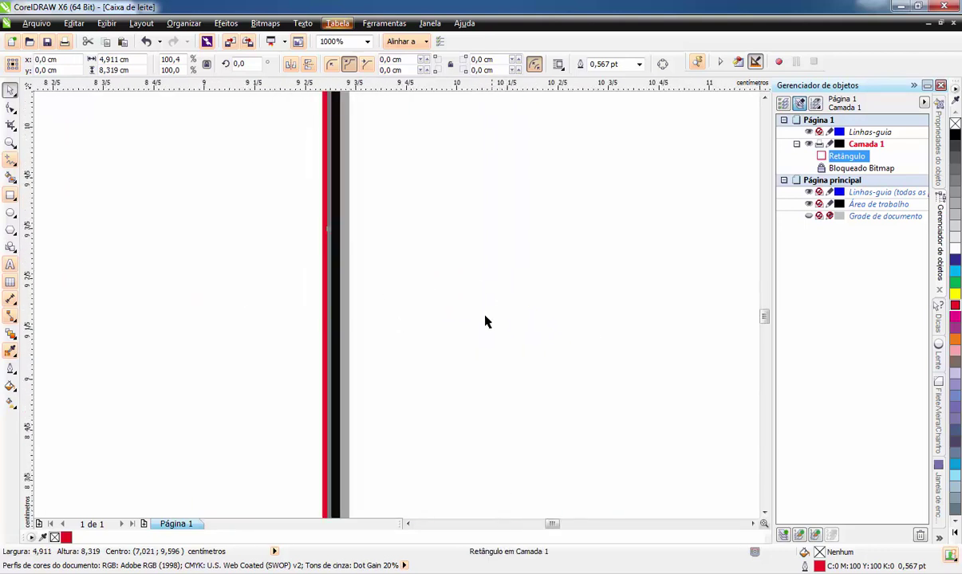
scroll(285, 229, up, 1)
mouse_move(376, 226)
mouse_down()
mouse_move(390, 237)
mouse_move(391, 226)
mouse_up()
- Fit the top and bottom edges onto the template lines, making it 4,954 × 8,359 cm
scroll(391, 226, down, 1)
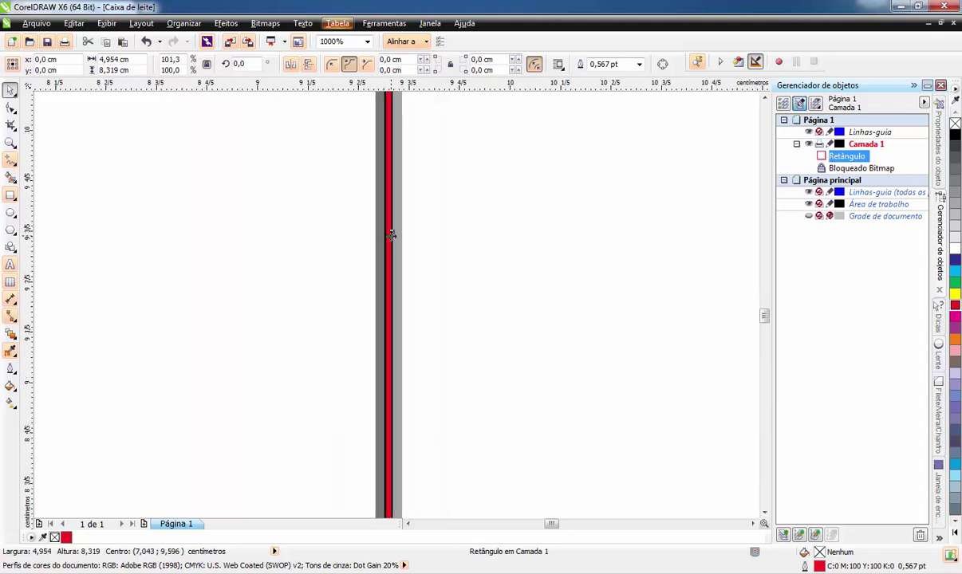
scroll(391, 225, down, 1)
scroll(391, 225, down, 3)
scroll(347, 157, up, 2)
scroll(379, 300, up, 2)
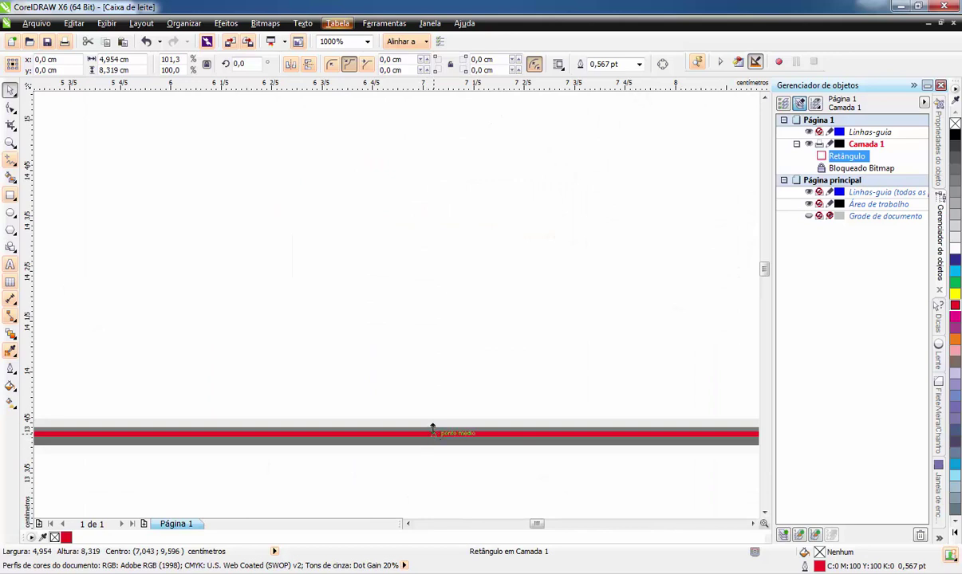
drag(432, 429, 434, 387)
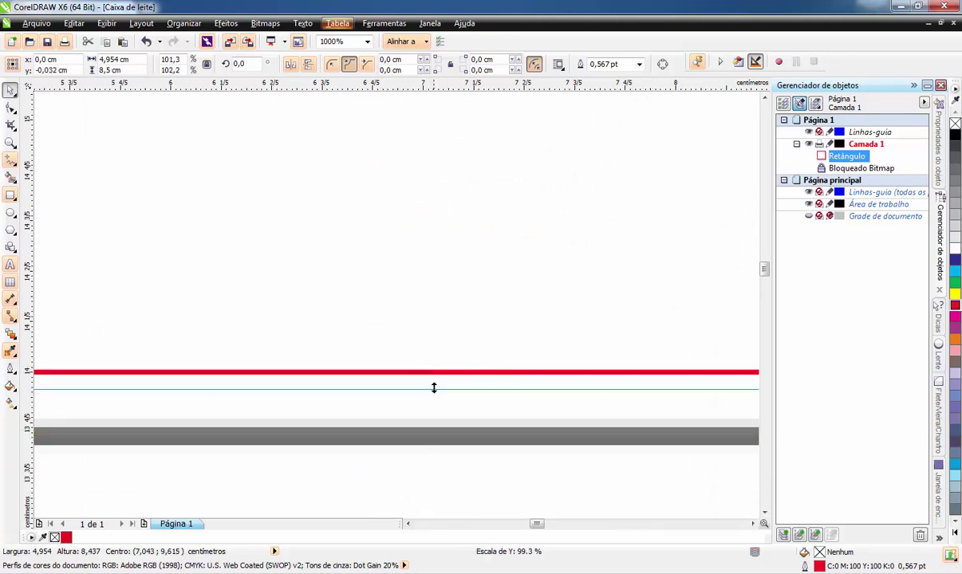
drag(433, 388, 440, 431)
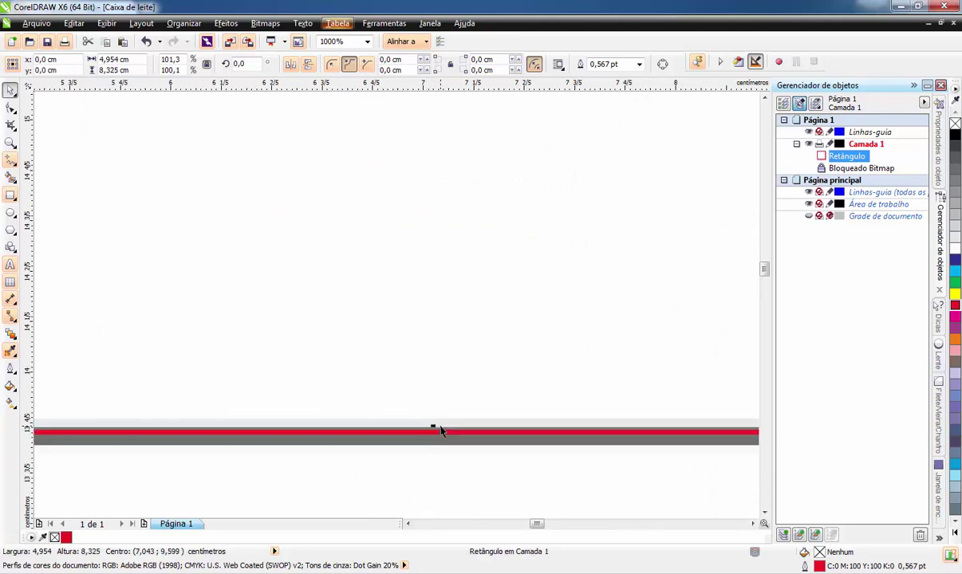
scroll(440, 431, down, 5)
scroll(433, 270, down, 2)
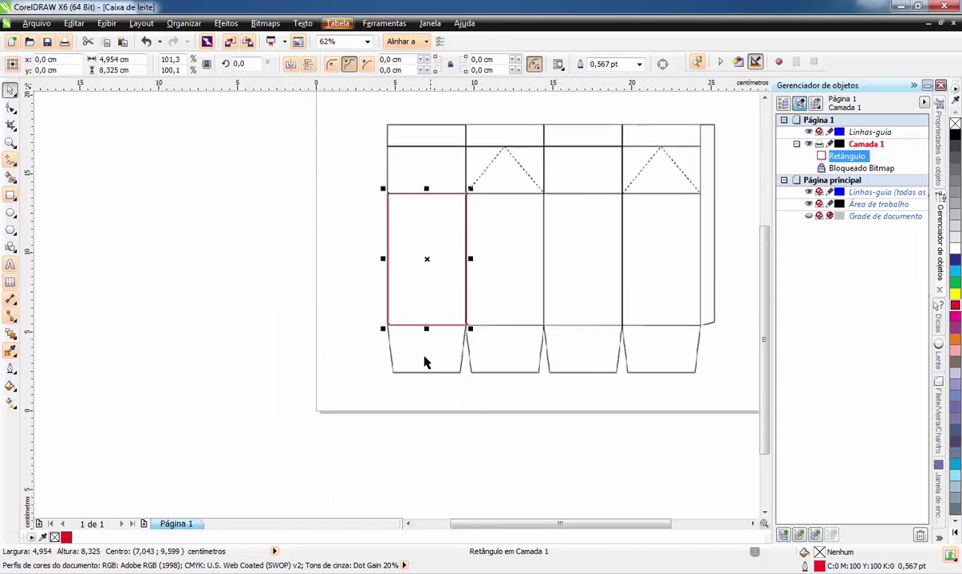
scroll(424, 362, up, 3)
scroll(414, 326, up, 2)
scroll(229, 227, up, 2)
scroll(159, 326, up, 2)
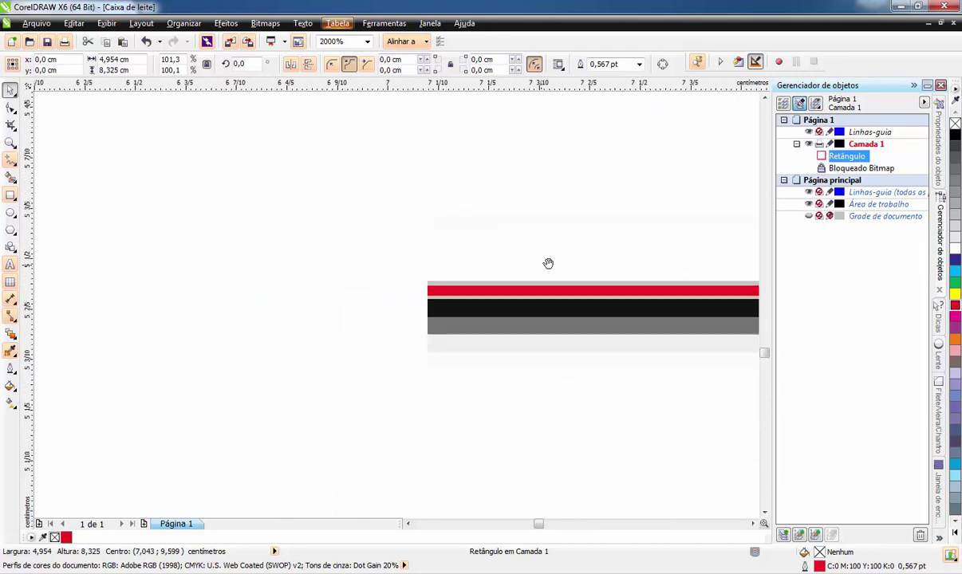
scroll(426, 288, up, 2)
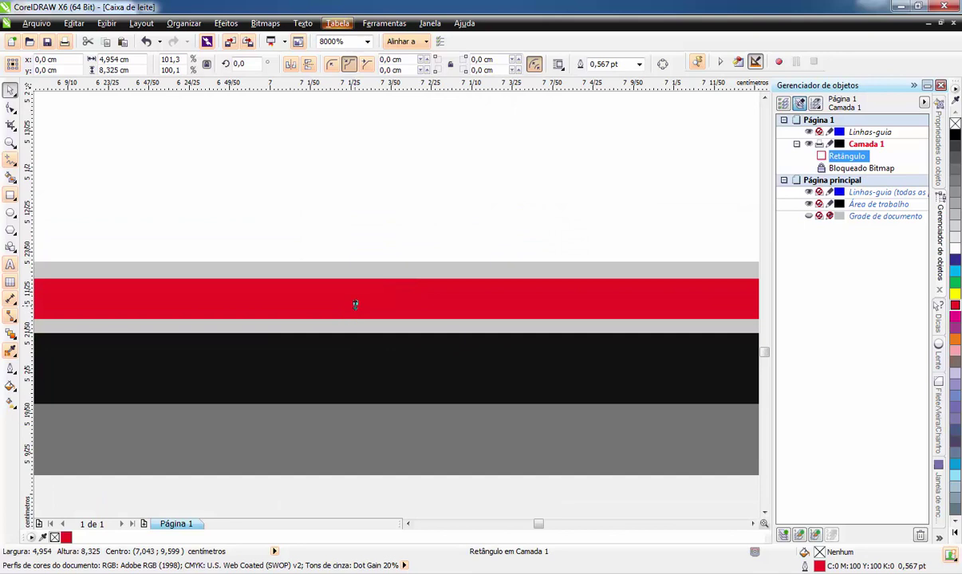
drag(355, 304, 357, 369)
scroll(356, 369, down, 8)
scroll(363, 372, down, 4)
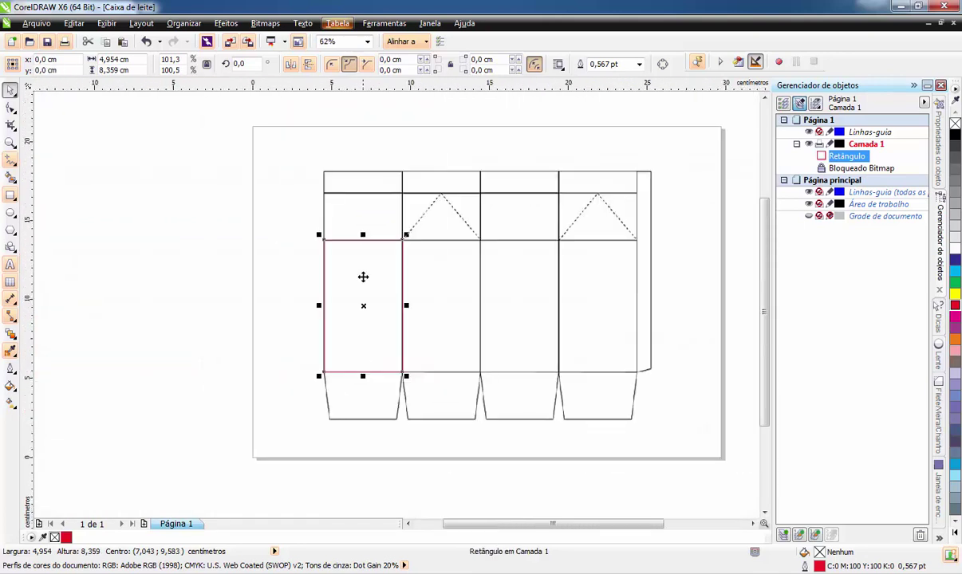
scroll(363, 277, up, 2)
scroll(371, 344, down, 2)
mouse_move(347, 357)
mouse_down()
mouse_move(368, 341)
mouse_move(371, 434)
mouse_up()
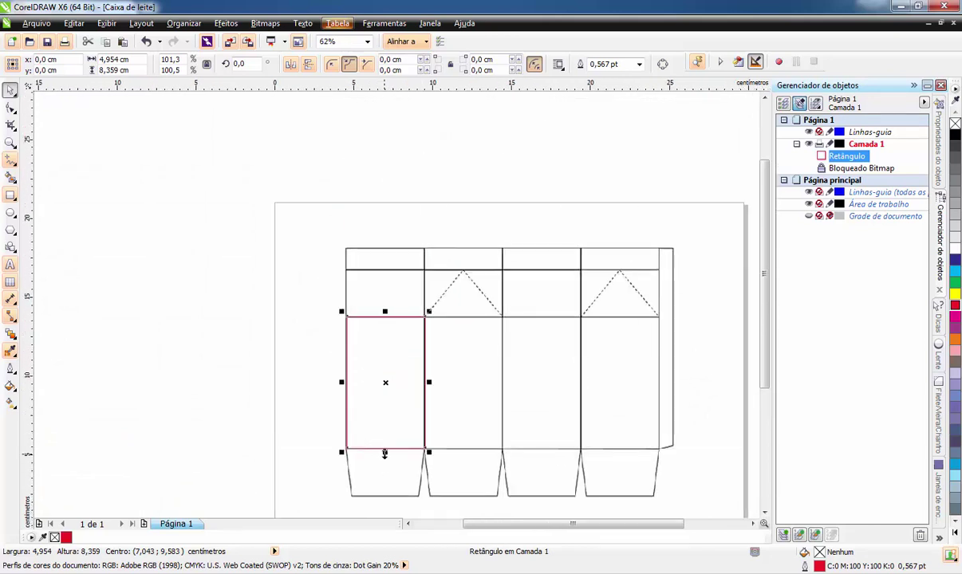
scroll(378, 454, up, 2)
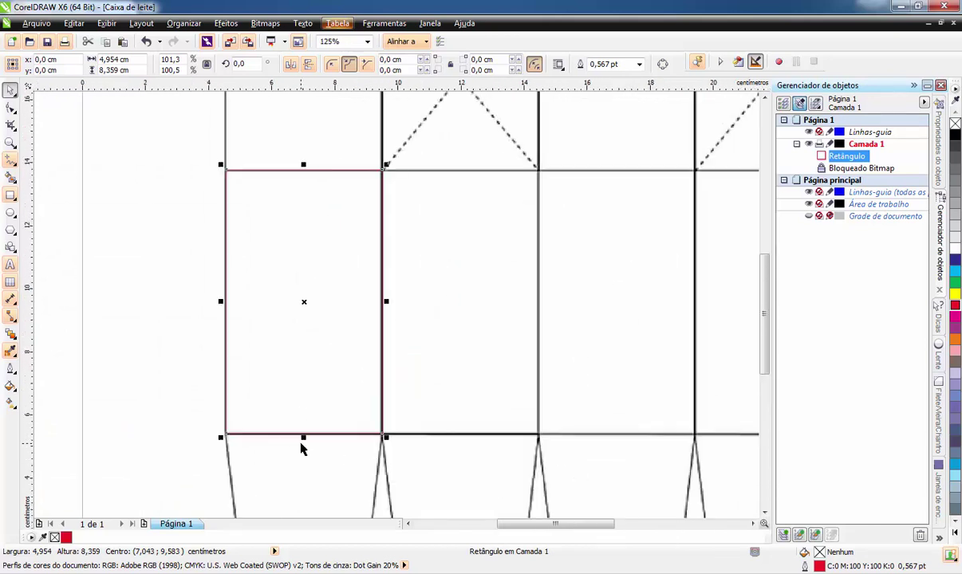
- Mirror a copy upward and stretch it over the 4,954 × 1,376 cm strip above the panel
drag(304, 436, 320, 114)
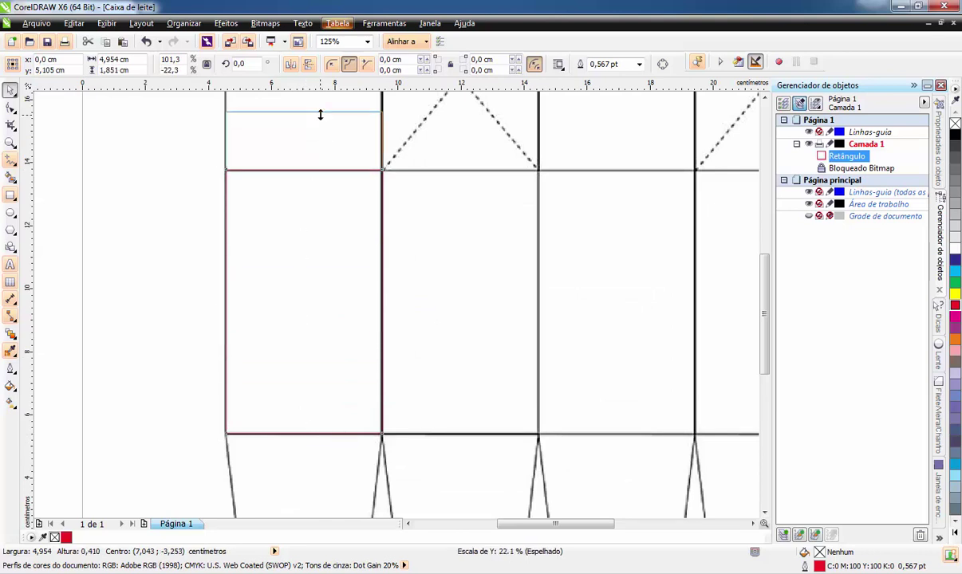
drag(320, 114, 373, 387)
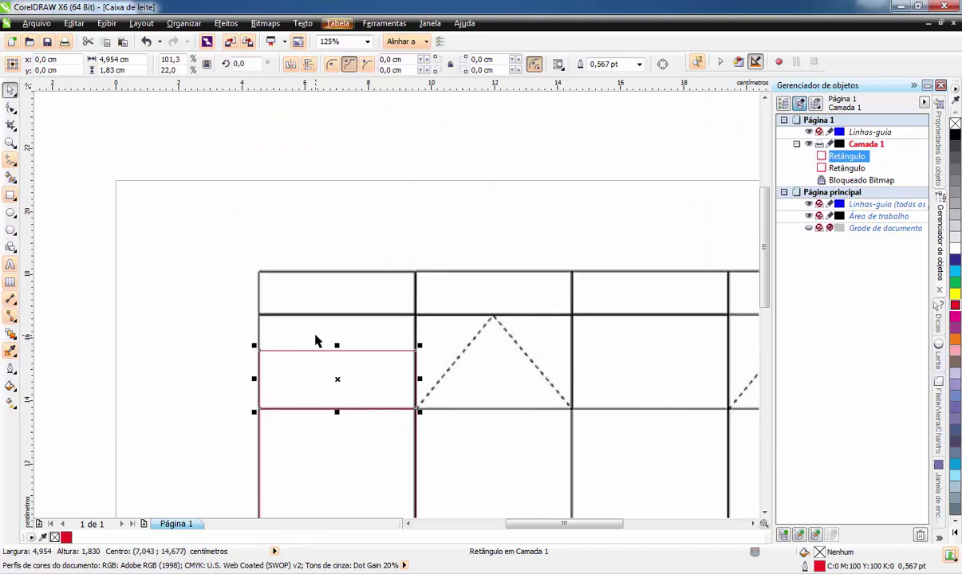
scroll(316, 342, up, 2)
scroll(310, 447, up, 4)
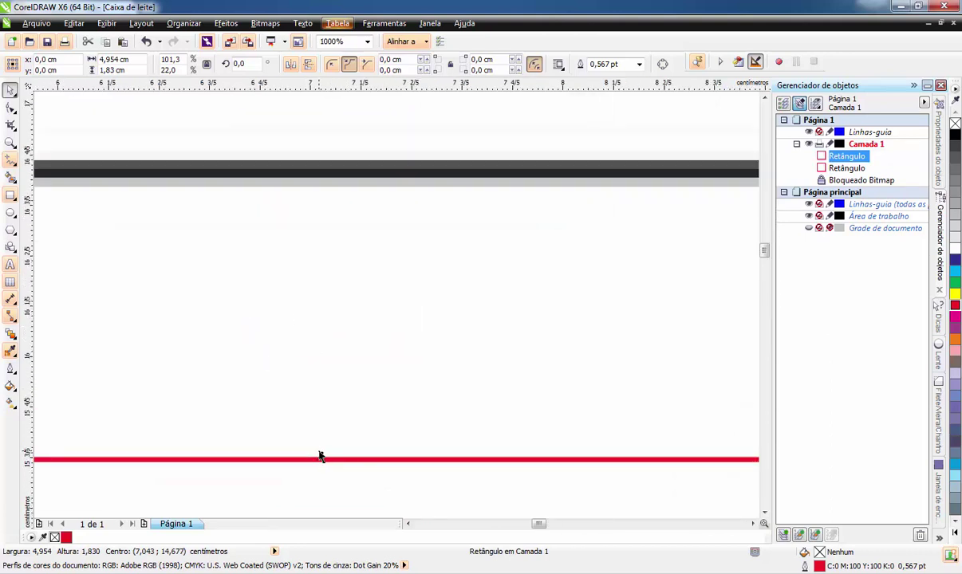
drag(319, 452, 332, 167)
scroll(333, 166, down, 2)
scroll(328, 239, down, 2)
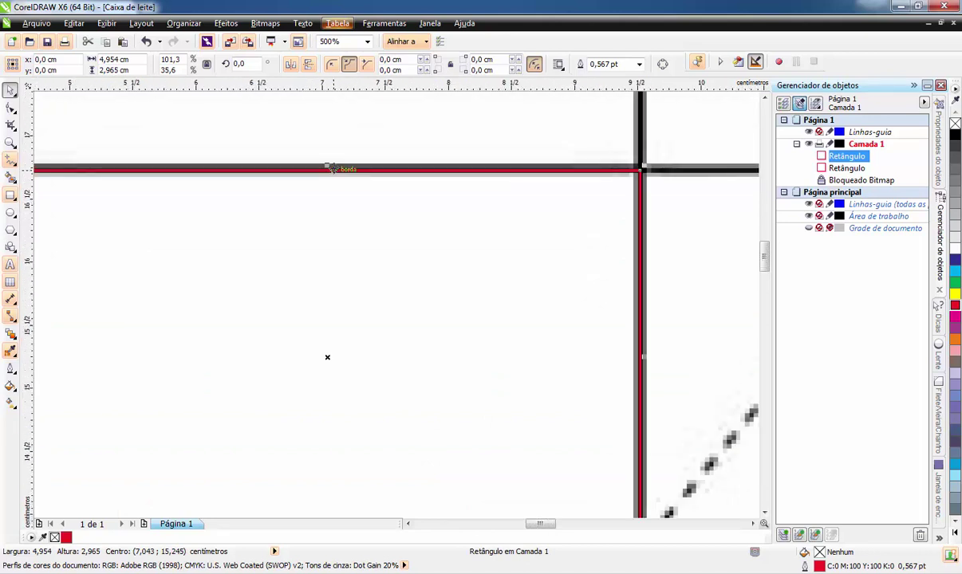
scroll(333, 191, down, 2)
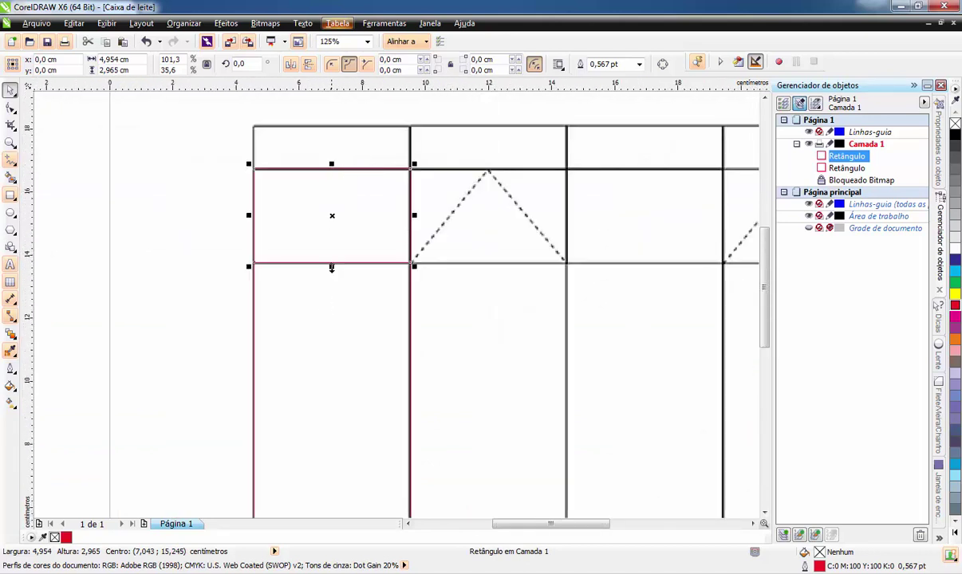
- Mirror another copy upward over the top strip and align its edge to the template
drag(332, 266, 327, 131)
scroll(348, 218, up, 2)
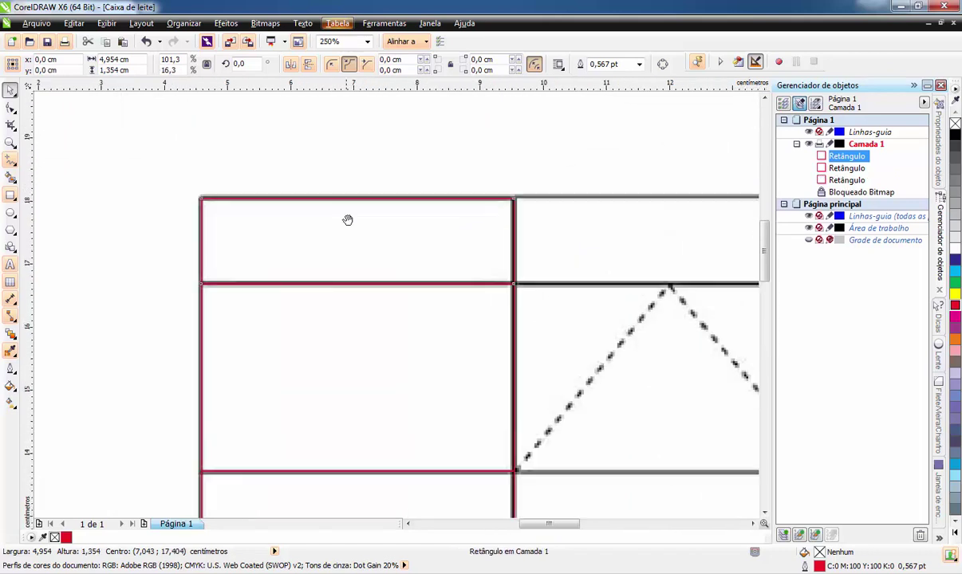
scroll(358, 249, up, 4)
scroll(257, 288, up, 4)
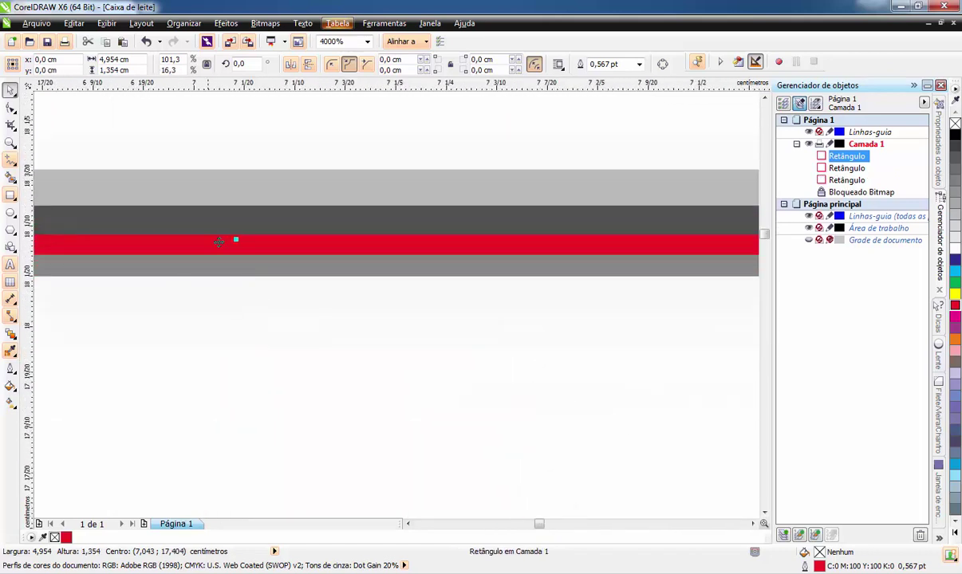
mouse_move(236, 241)
mouse_down()
mouse_move(235, 310)
mouse_move(259, 215)
mouse_up()
scroll(259, 223, down, 3)
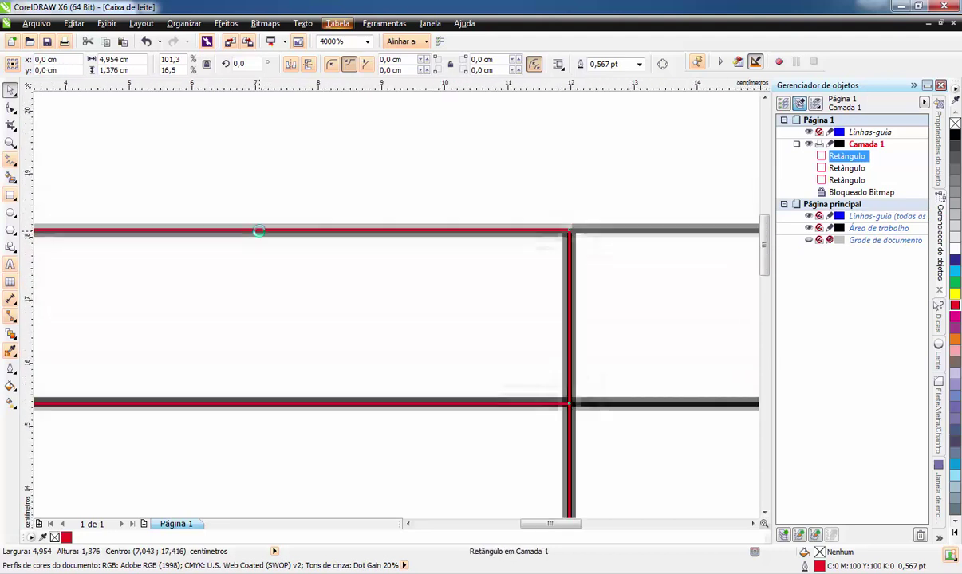
scroll(261, 239, down, 2)
scroll(262, 328, down, 2)
scroll(292, 268, down, 2)
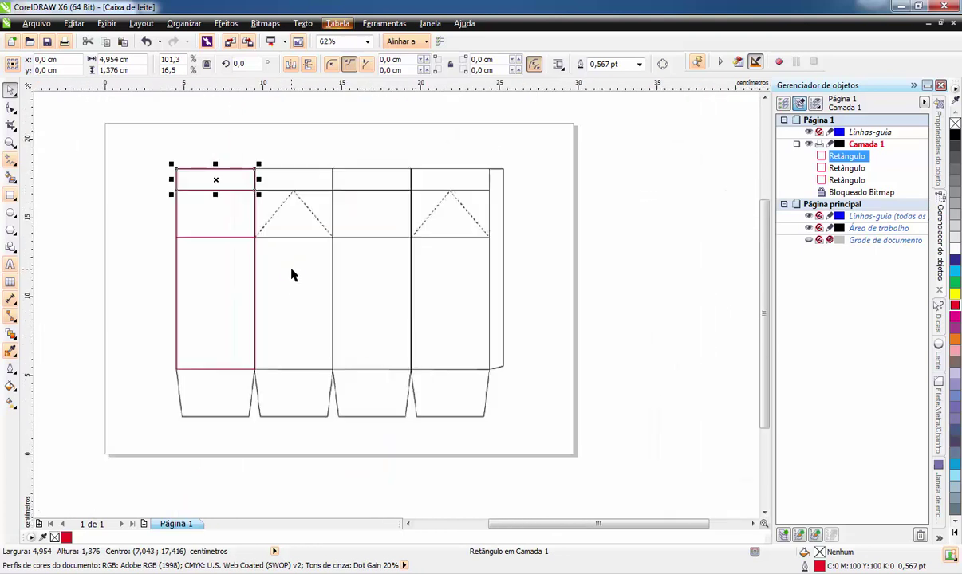
drag(292, 274, 386, 258)
scroll(375, 253, down, 1)
scroll(258, 250, up, 1)
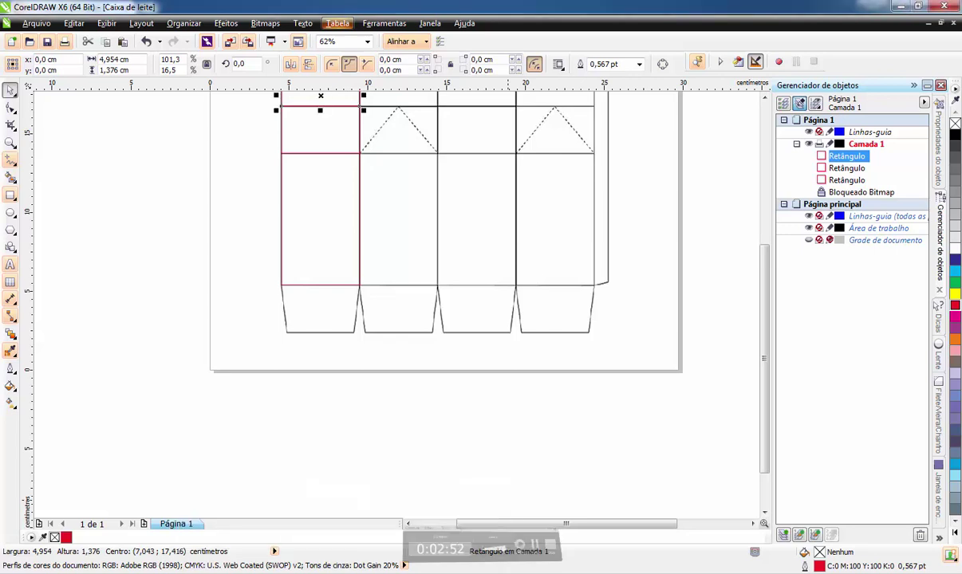
scroll(309, 195, up, 1)
click(307, 333)
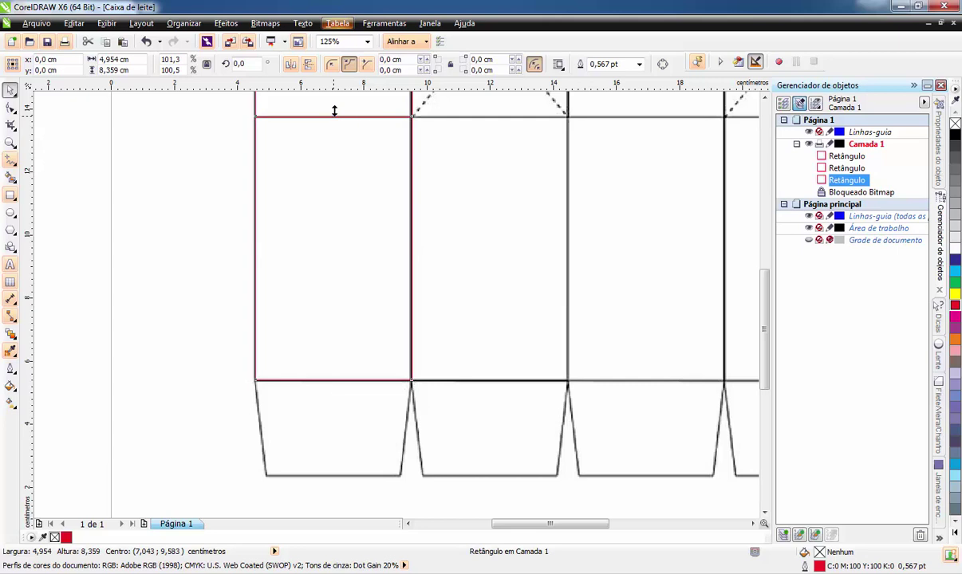
- Mirror a copy downward over the bottom flap and fit it to 4,954 × 3,034 cm
drag(334, 111, 358, 468)
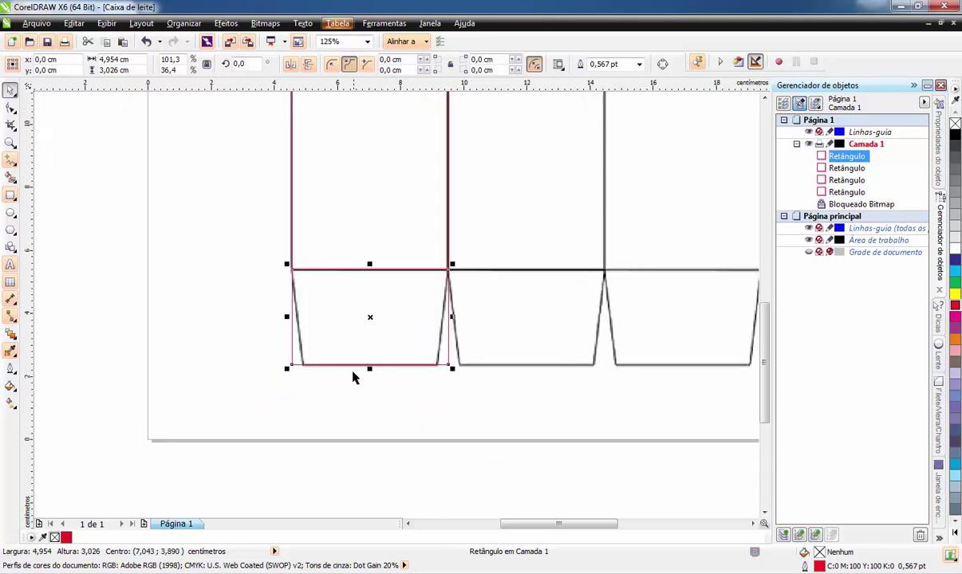
scroll(352, 376, up, 2)
scroll(156, 322, up, 3)
scroll(193, 326, up, 2)
scroll(194, 326, up, 1)
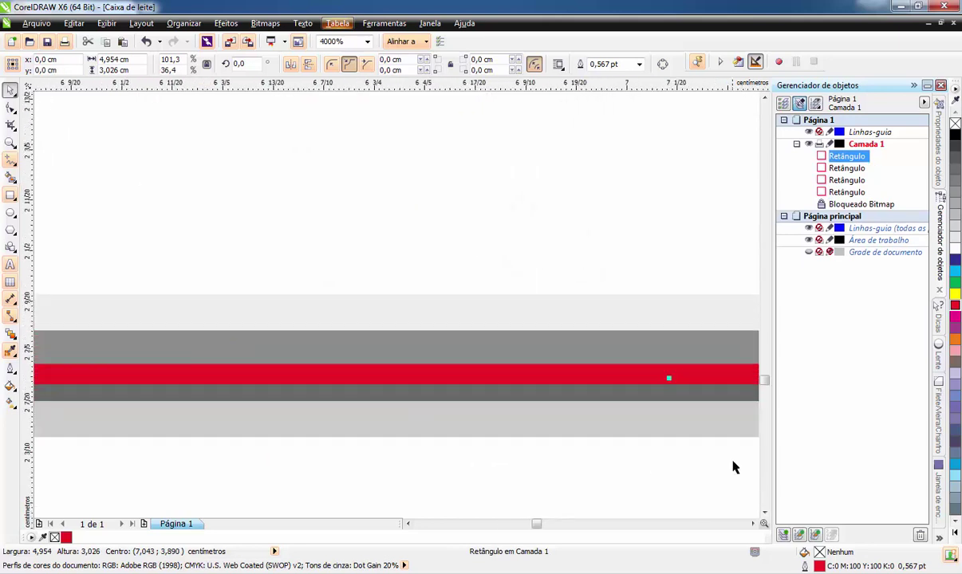
drag(669, 378, 669, 332)
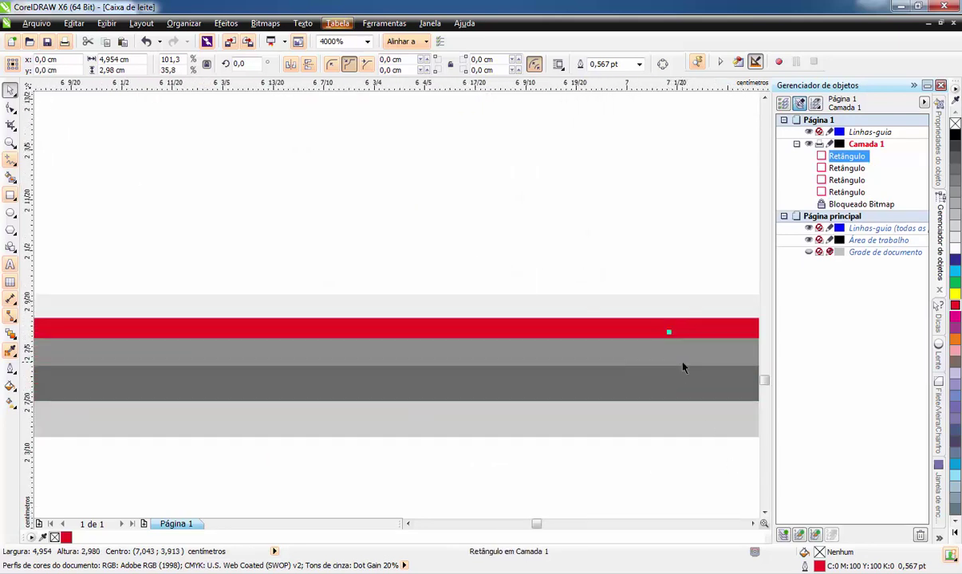
scroll(669, 353, down, 1)
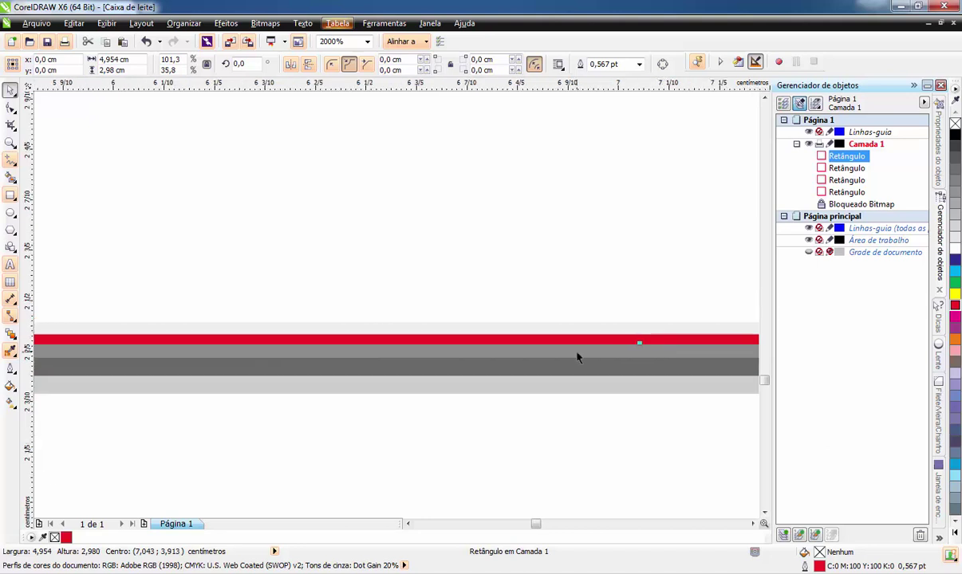
drag(641, 341, 660, 368)
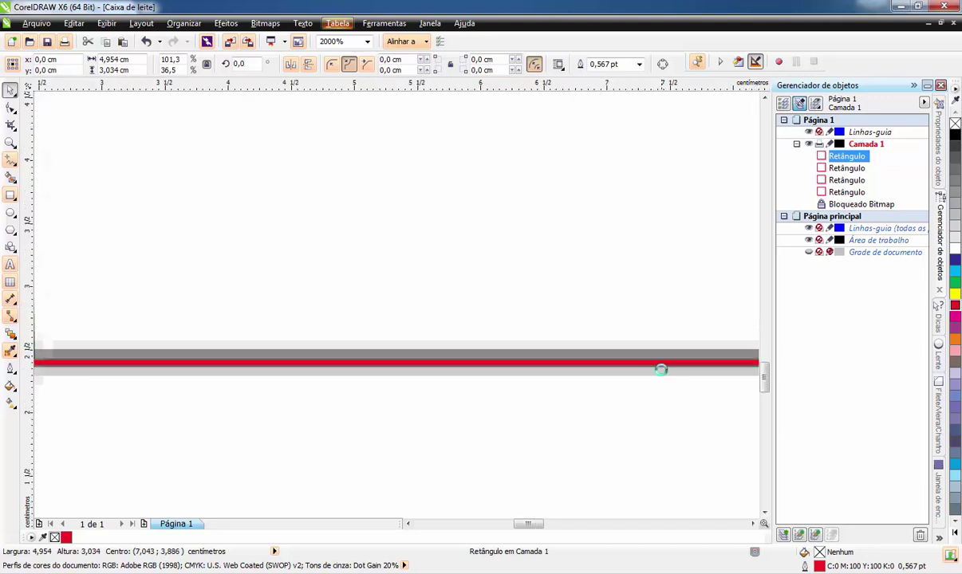
scroll(660, 369, down, 2)
scroll(426, 381, down, 1)
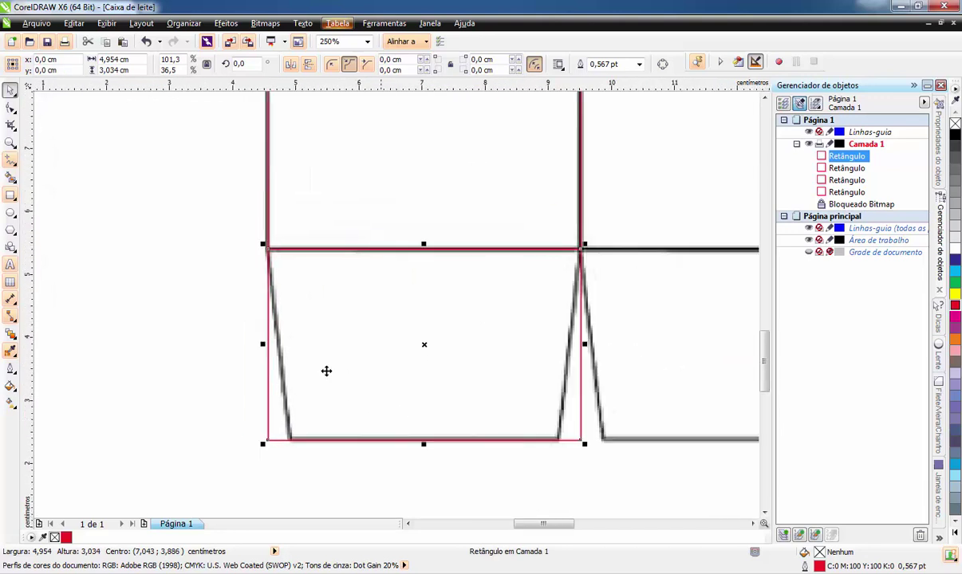
- Convert the flap rectangle into an editable curve
click(183, 24)
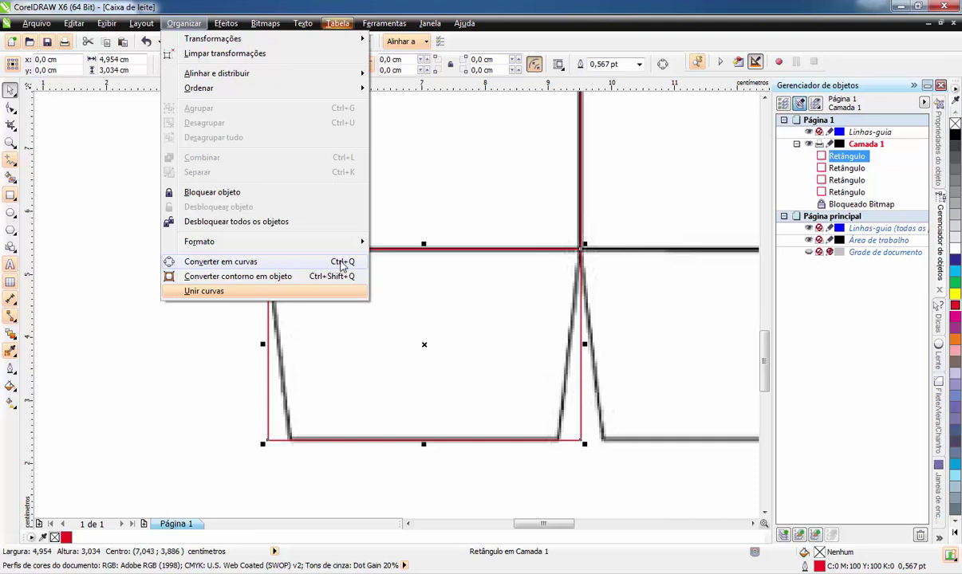
click(341, 263)
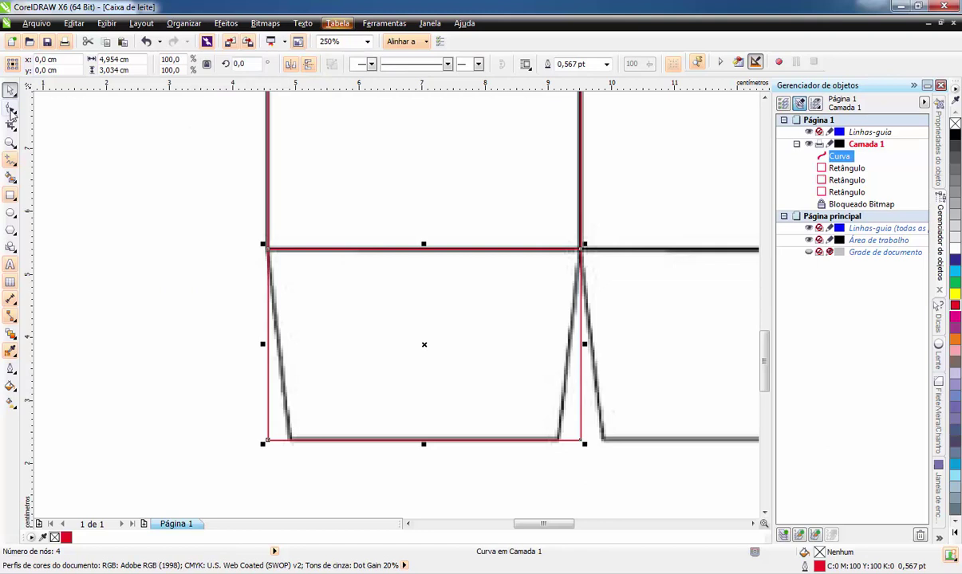
click(10, 109)
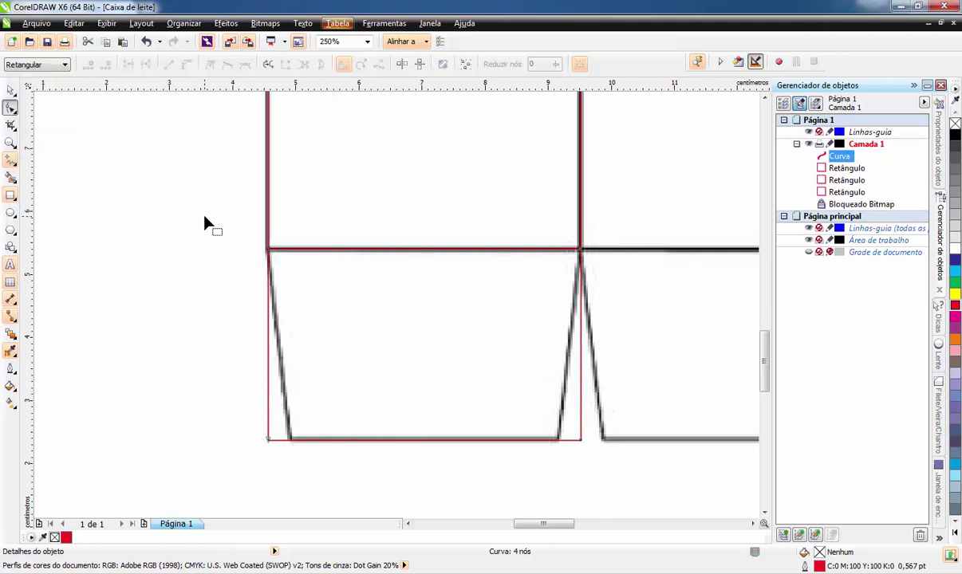
drag(206, 216, 651, 485)
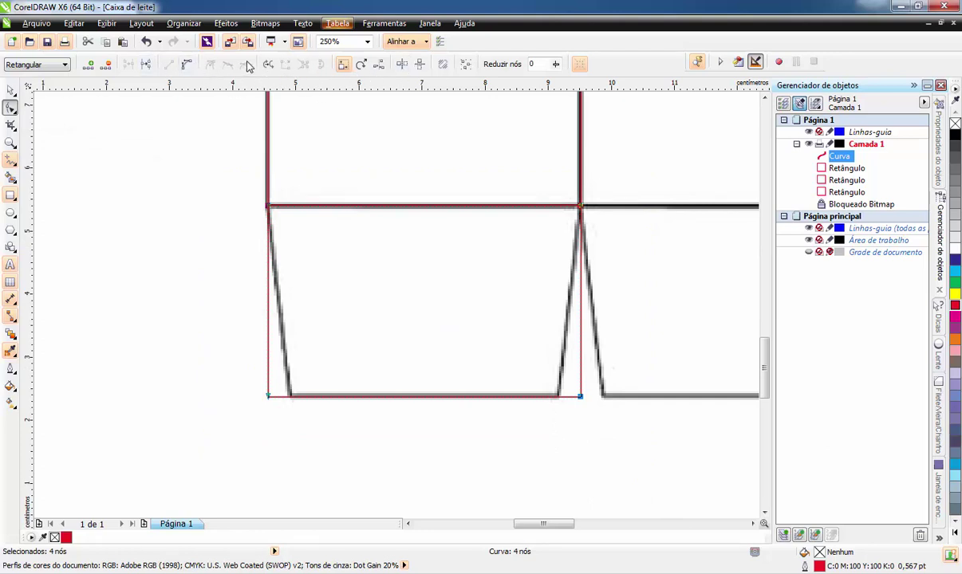
click(184, 23)
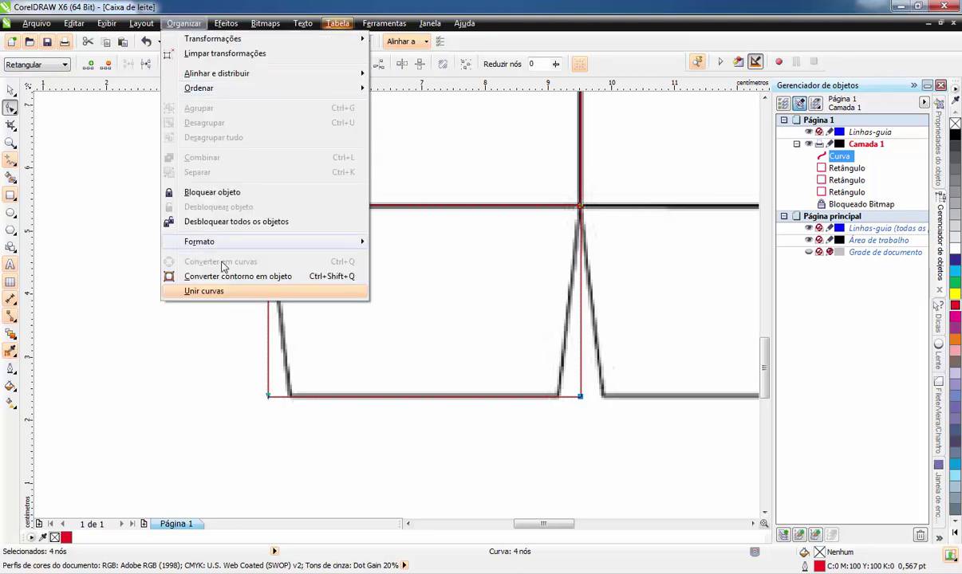
click(396, 86)
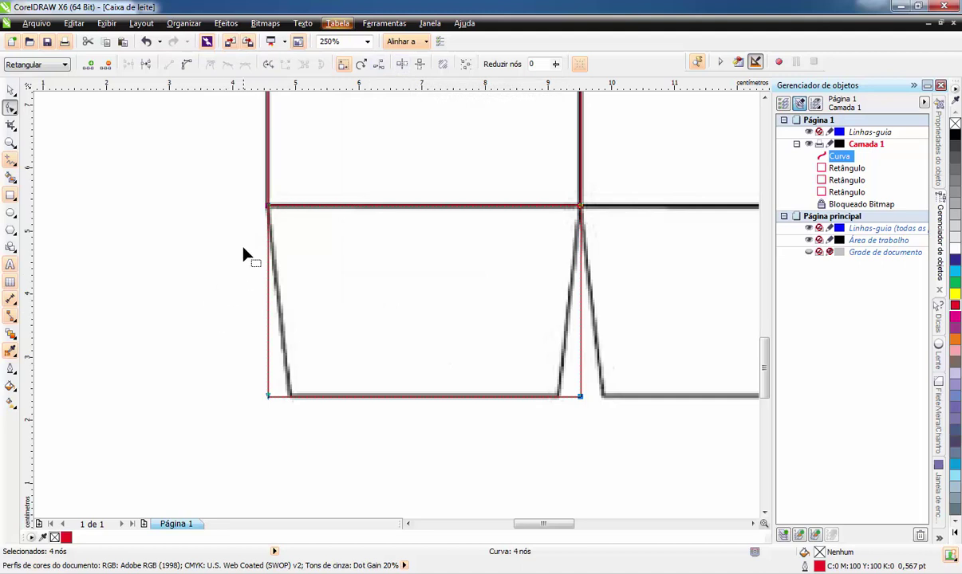
- With horizontal node reflection on, pull the bottom nodes inward onto the tapered flap corners
drag(269, 193, 594, 431)
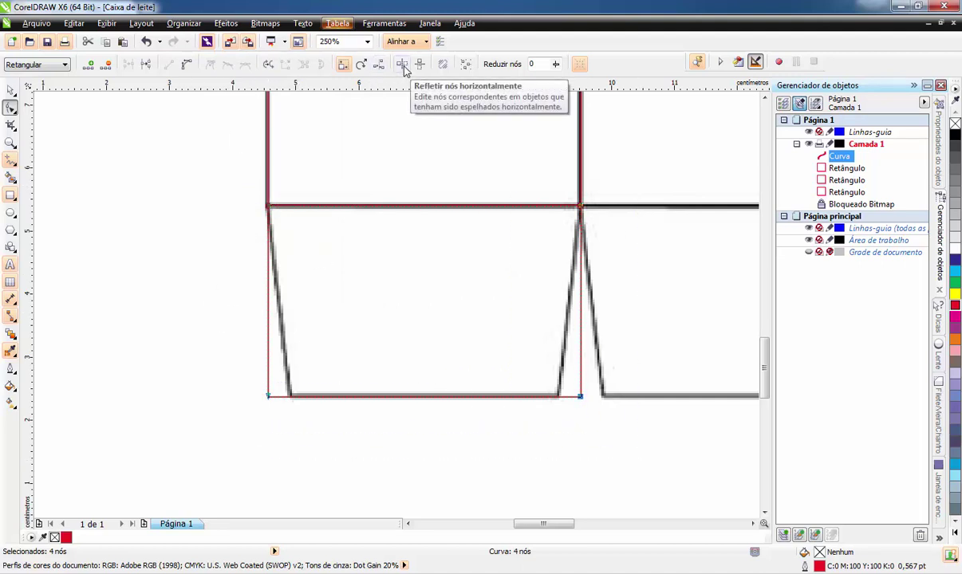
click(404, 69)
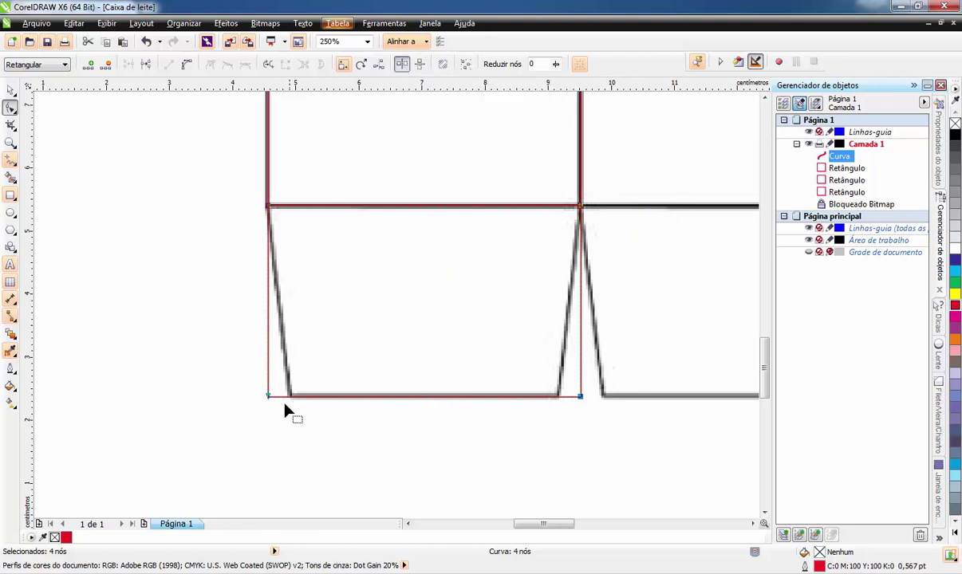
drag(216, 343, 635, 467)
scroll(574, 409, up, 1)
scroll(575, 403, up, 1)
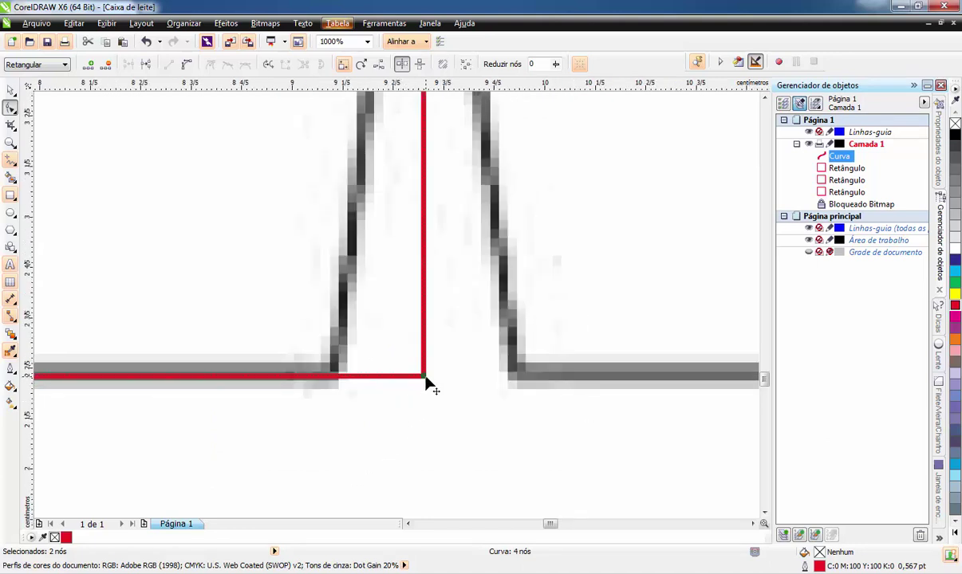
drag(426, 380, 333, 389)
scroll(333, 389, down, 3)
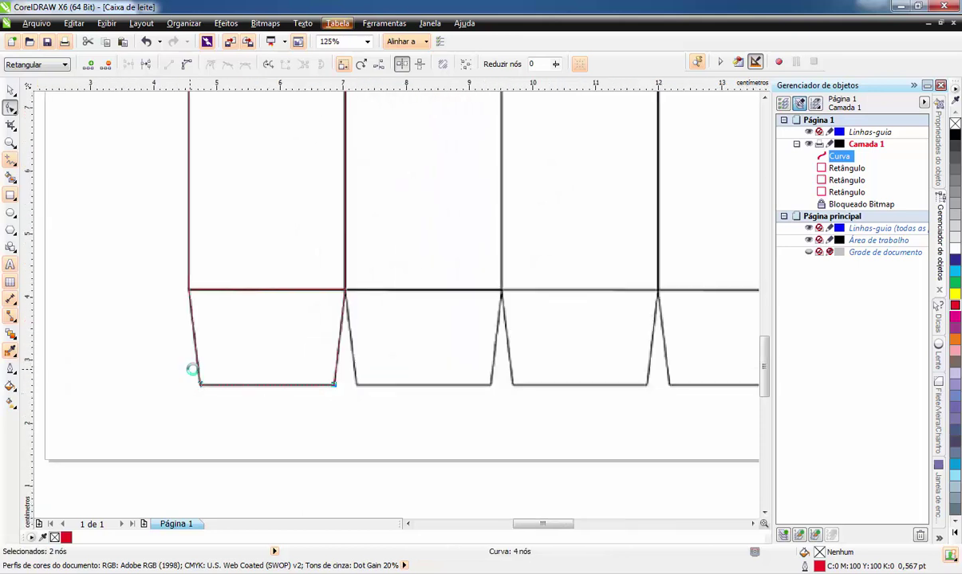
scroll(200, 383, up, 5)
scroll(241, 435, down, 2)
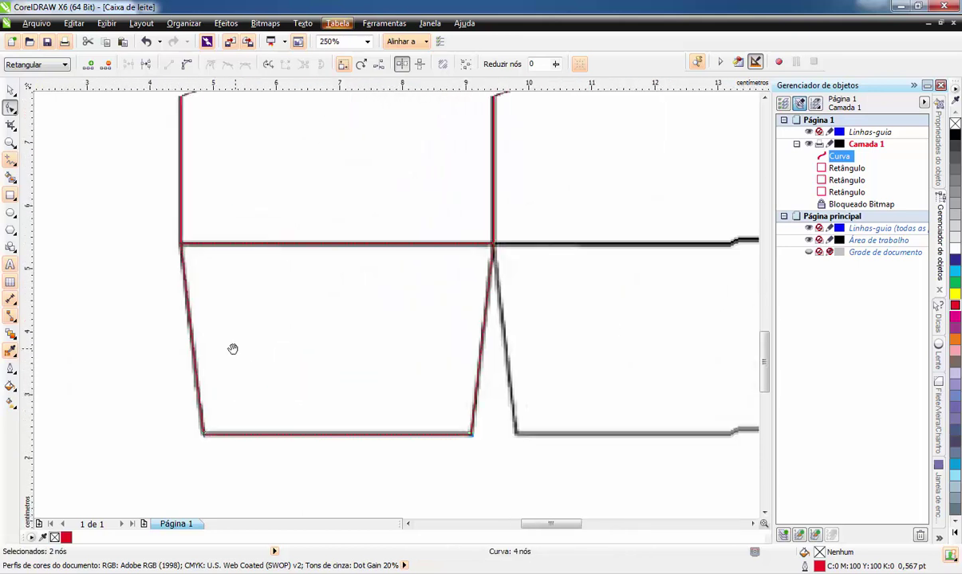
drag(232, 349, 268, 378)
- Select the four red first-panel outlines and duplicate them
click(12, 90)
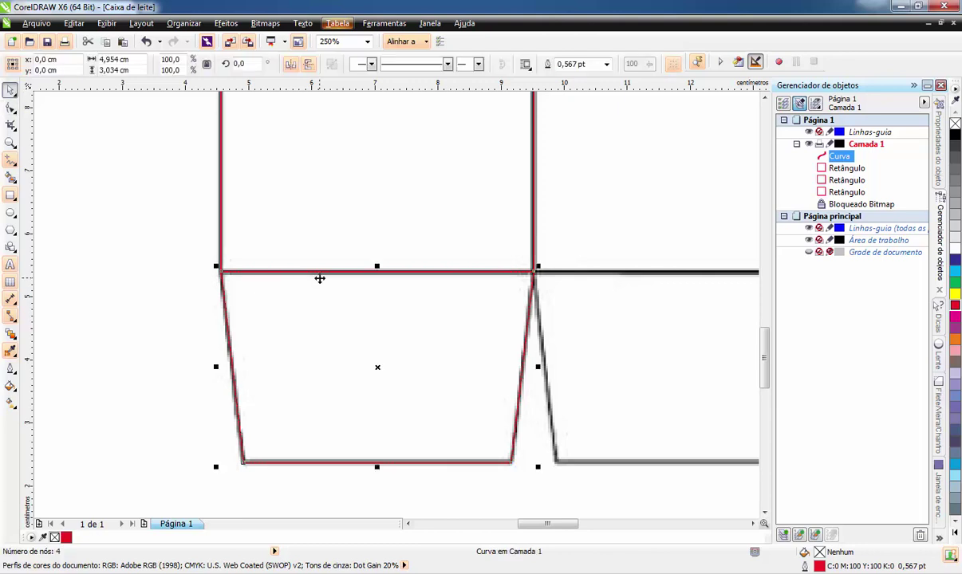
scroll(320, 241, down, 3)
scroll(343, 303, down, 1)
scroll(341, 315, up, 1)
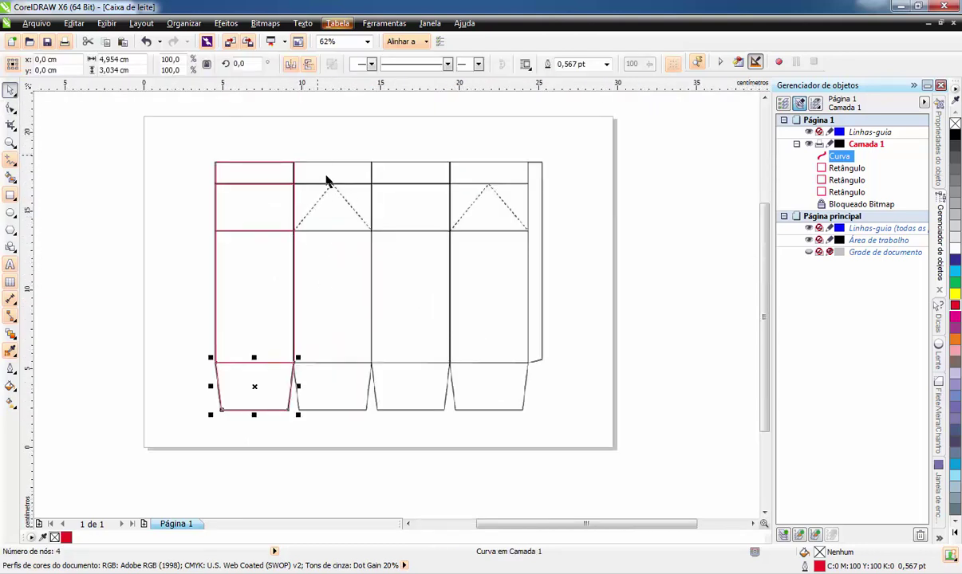
scroll(307, 220, up, 1)
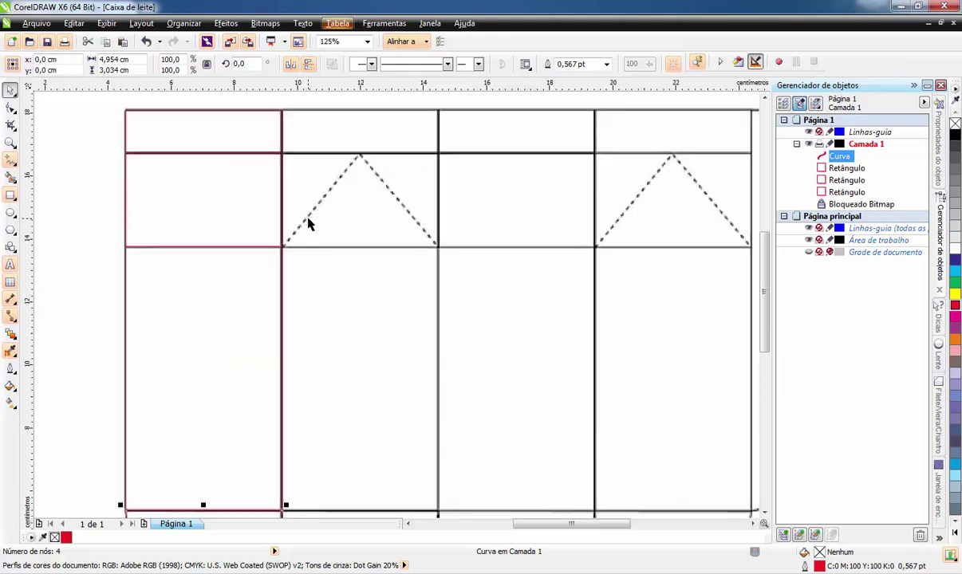
scroll(335, 257, up, 1)
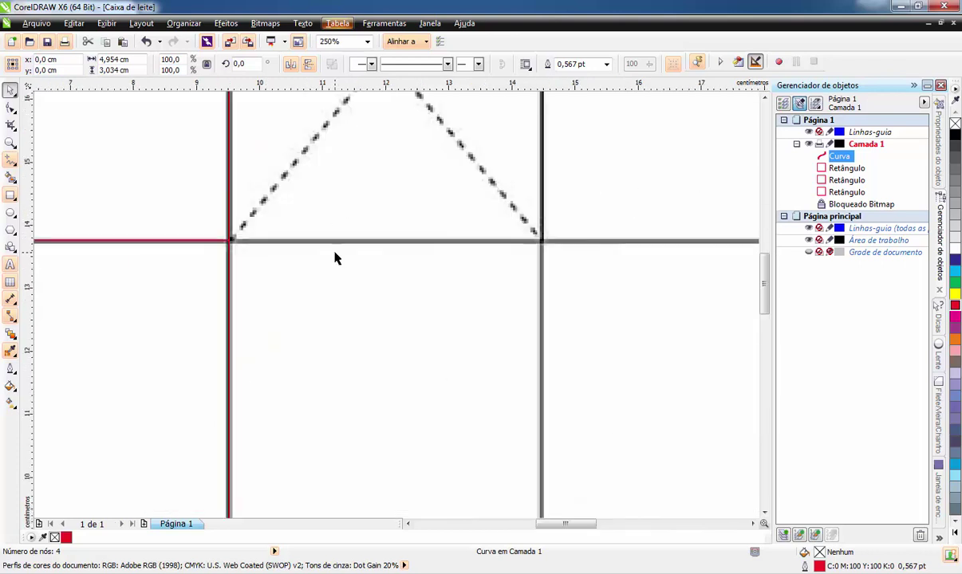
scroll(335, 258, down, 1)
scroll(335, 279, down, 1)
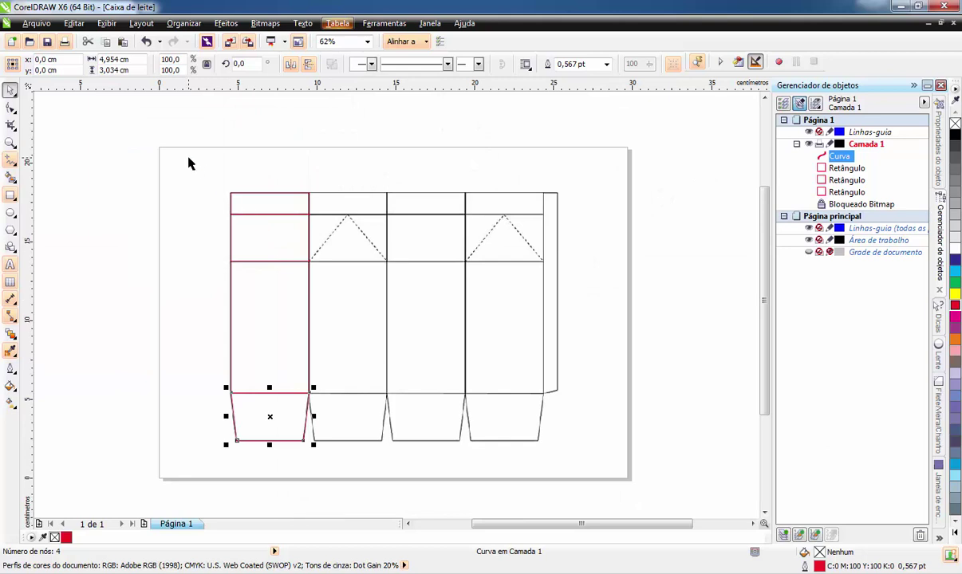
drag(188, 158, 379, 476)
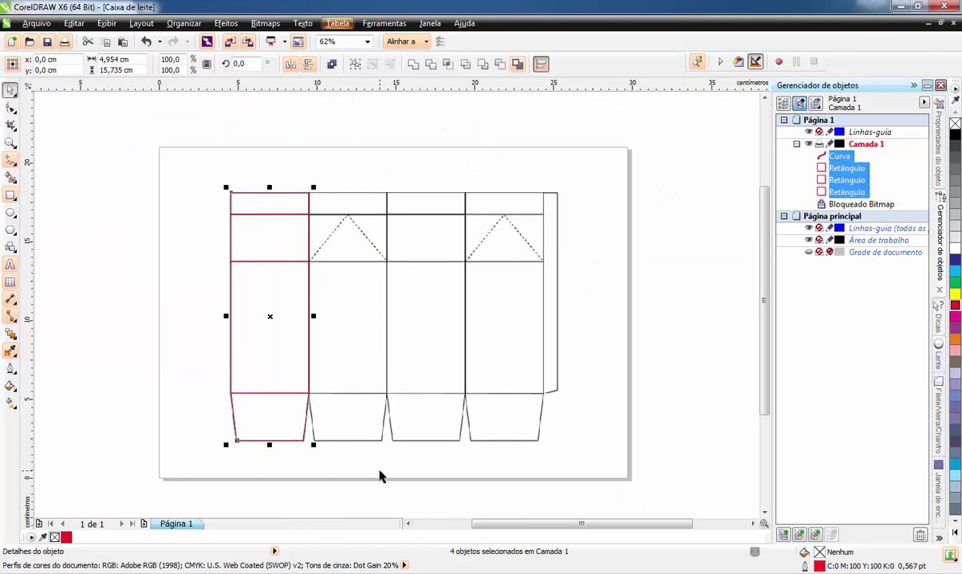
key(KP_Add)
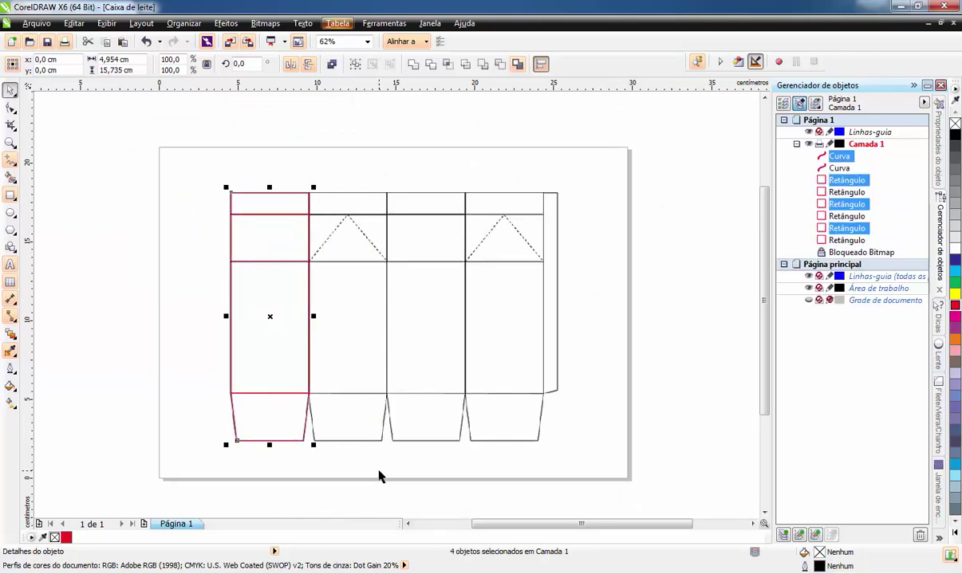
- Move the duplicate over the second panel, aligning its edge with the panel fold
scroll(264, 331, up, 2)
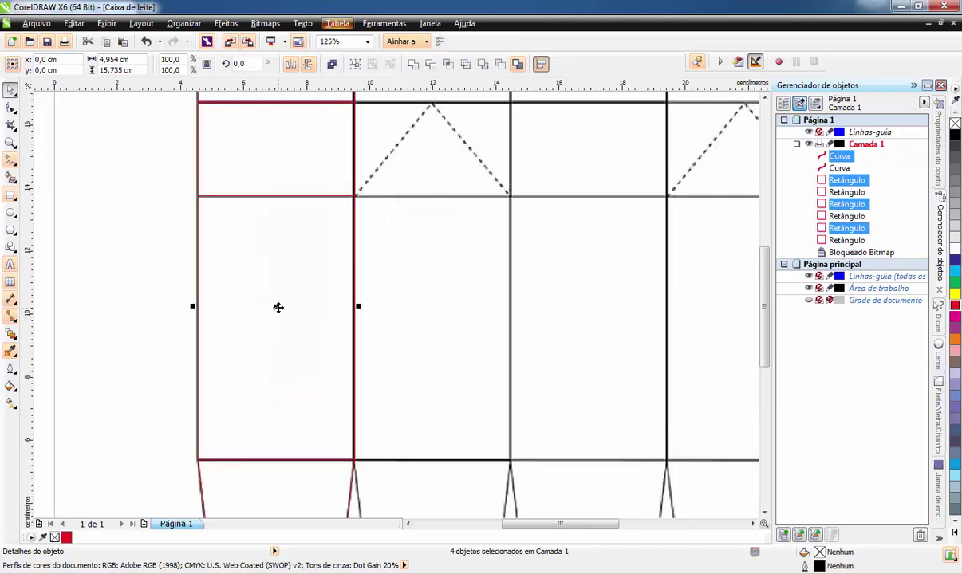
mouse_move(275, 305)
mouse_down()
mouse_move(394, 327)
mouse_move(457, 326)
mouse_up()
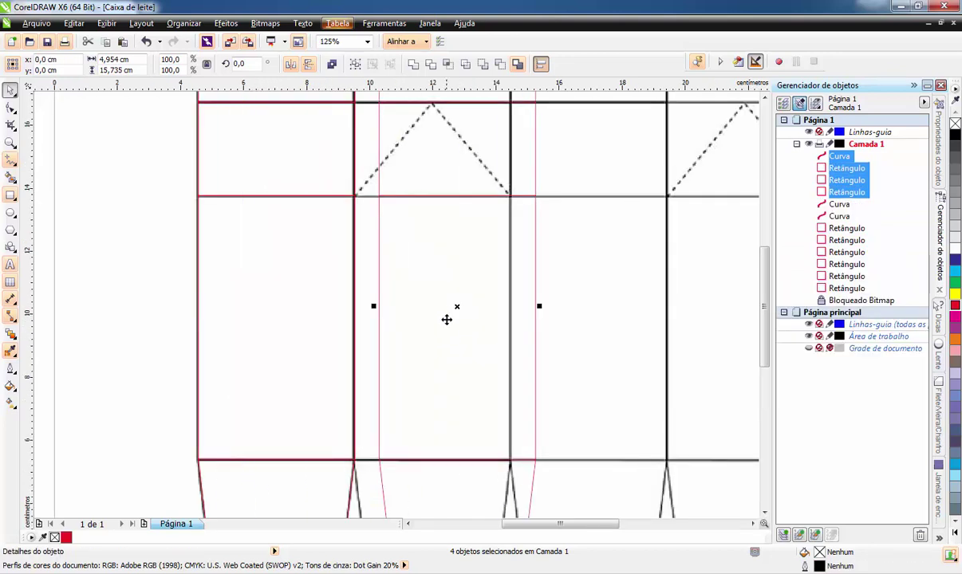
mouse_move(456, 301)
mouse_down()
mouse_move(506, 341)
mouse_move(444, 352)
mouse_up()
scroll(355, 299, up, 2)
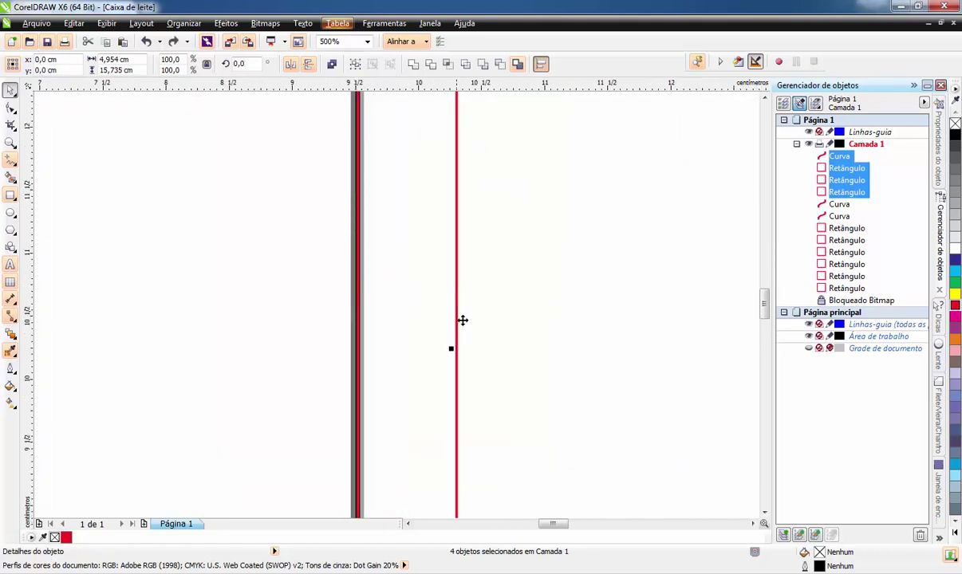
drag(457, 322, 358, 333)
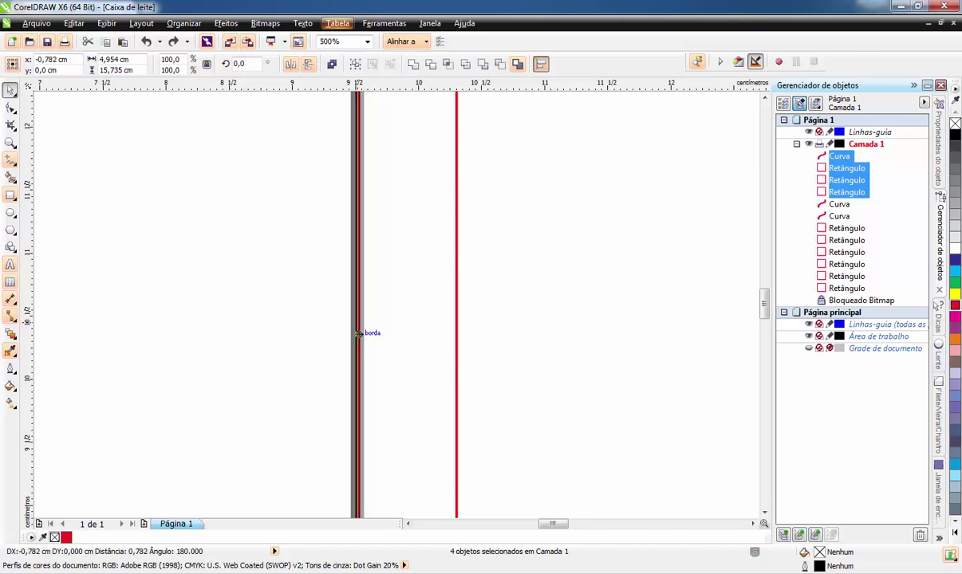
drag(357, 334, 358, 333)
scroll(378, 338, down, 3)
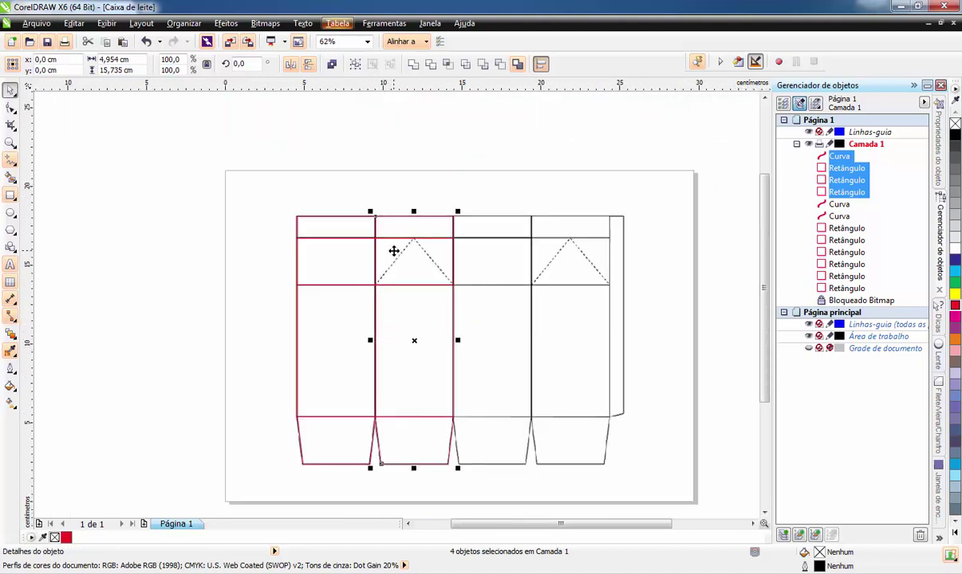
scroll(394, 251, up, 1)
click(69, 279)
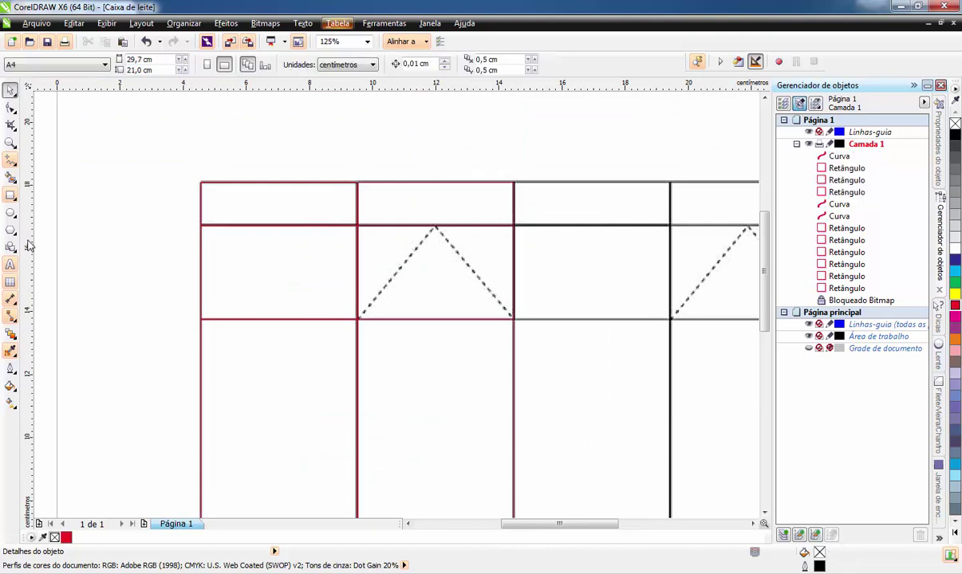
- Place a vertical guideline at 11,997 cm through the dashed triangle's apex
drag(28, 246, 438, 227)
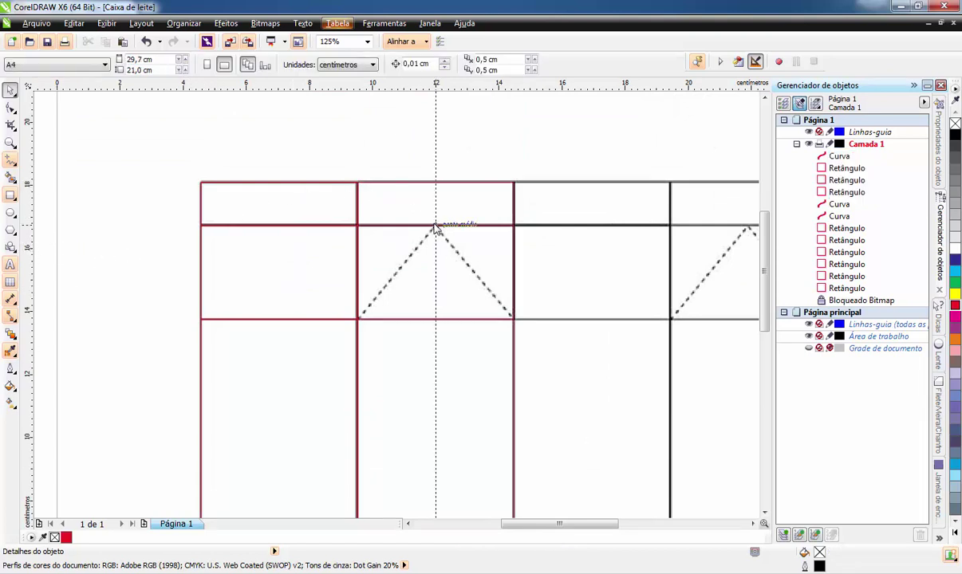
mouse_move(435, 228)
mouse_down()
mouse_move(369, 225)
mouse_move(315, 316)
mouse_move(440, 240)
mouse_move(449, 240)
mouse_move(448, 307)
mouse_up()
scroll(435, 226, up, 3)
scroll(447, 311, down, 2)
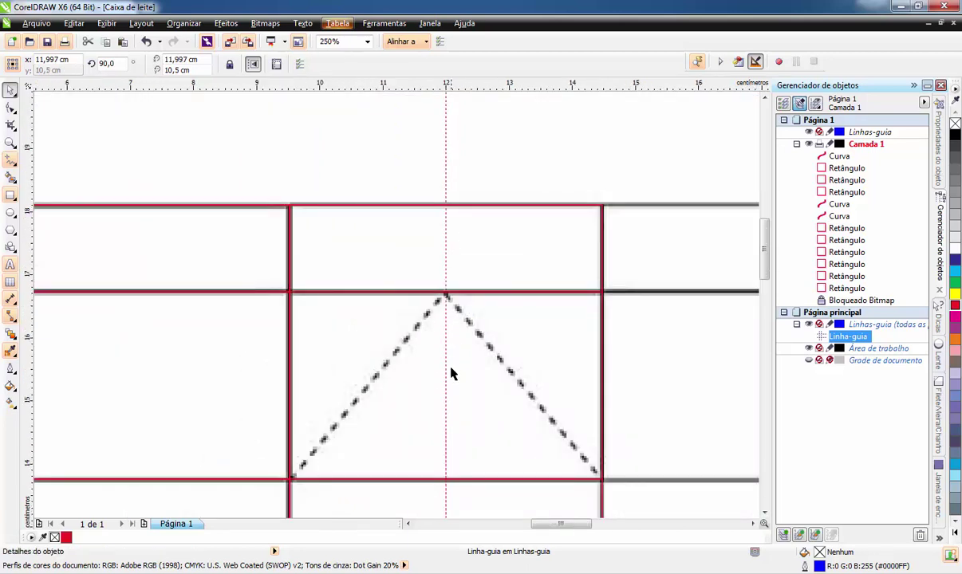
scroll(451, 370, down, 1)
scroll(451, 370, up, 1)
scroll(428, 356, down, 1)
scroll(437, 336, down, 1)
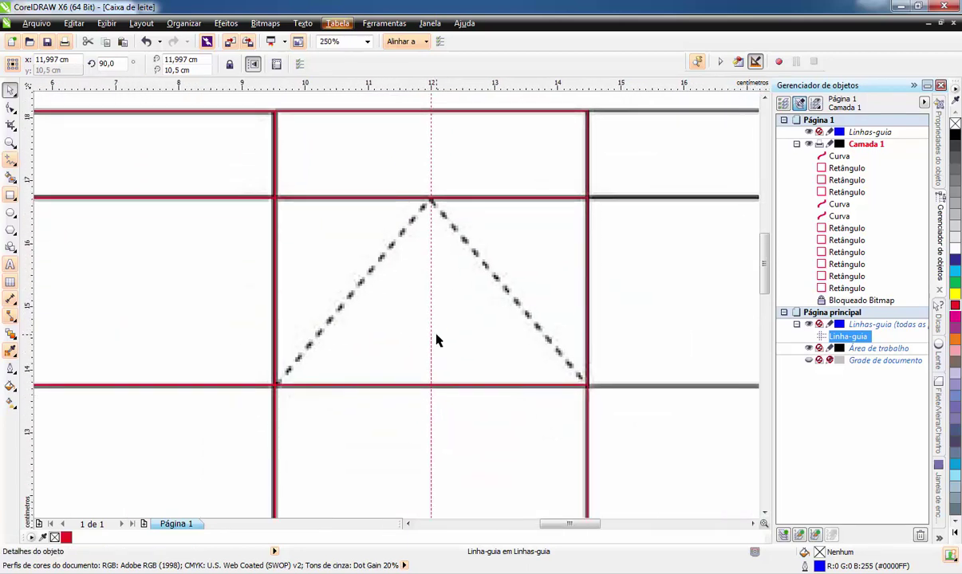
- Draw a red line from the triangle's lower-left corner up to its apex
click(10, 163)
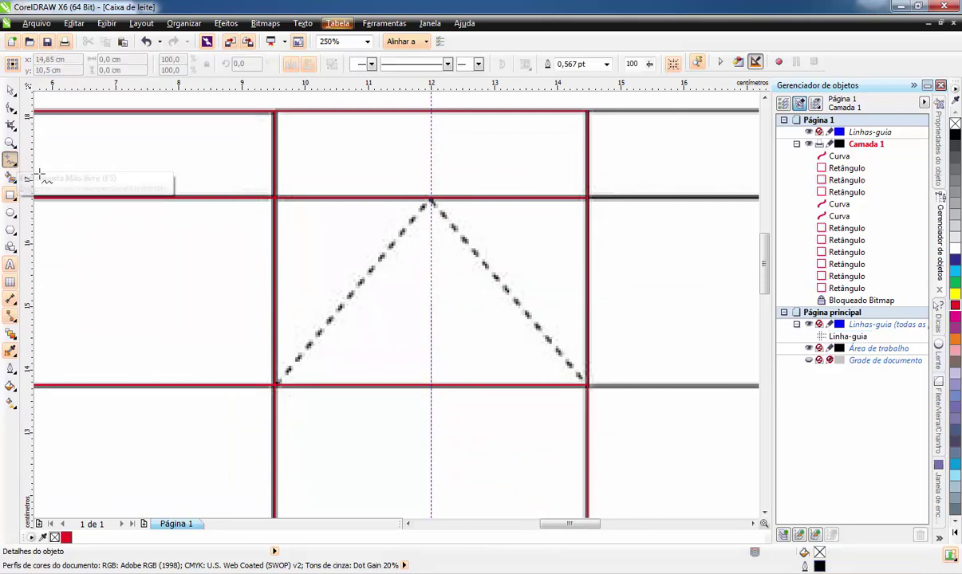
click(280, 385)
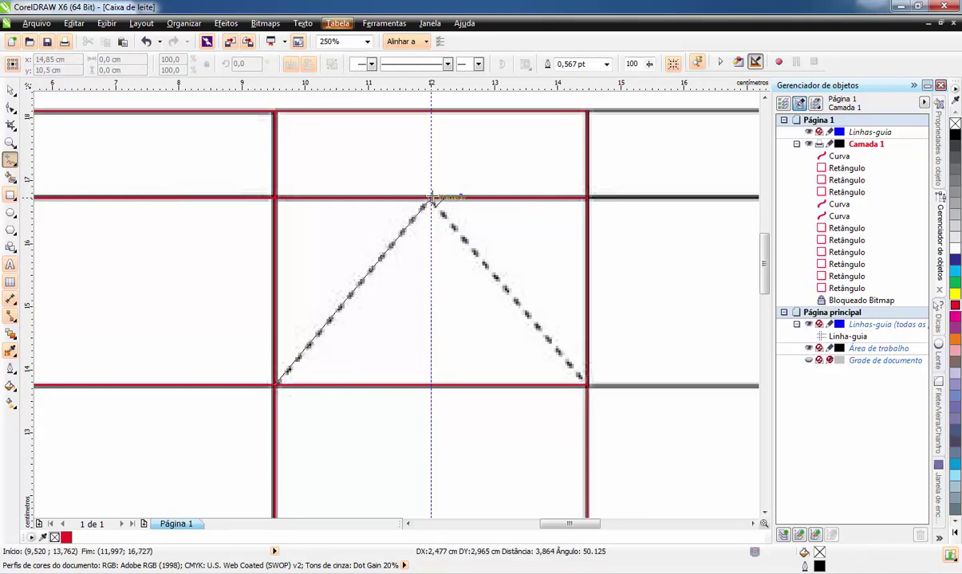
click(432, 199)
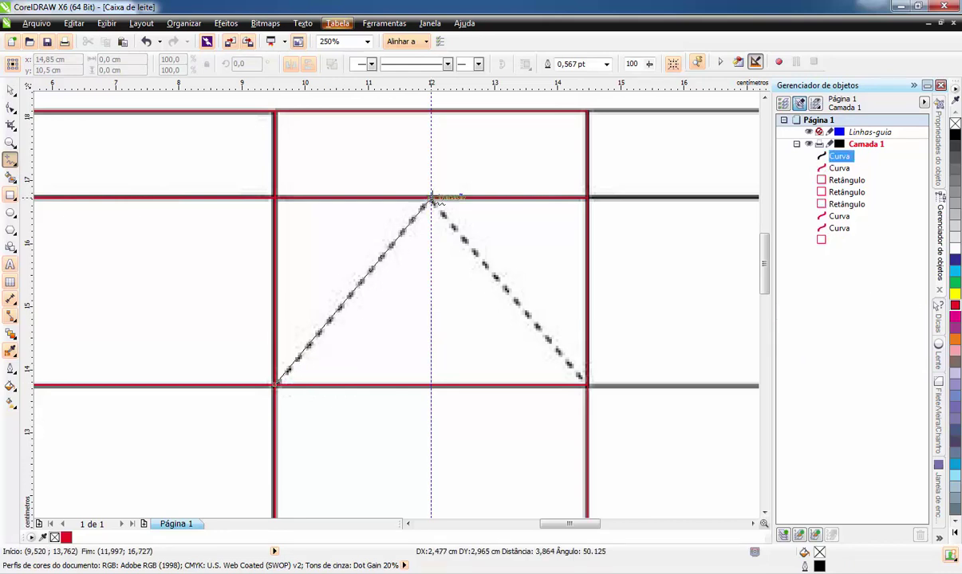
right_click(67, 540)
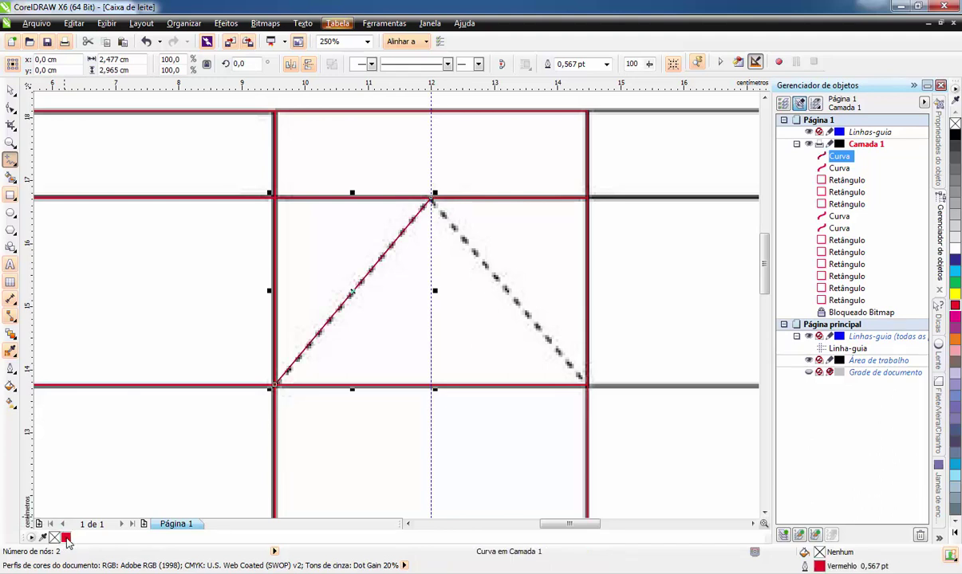
scroll(331, 307, down, 2)
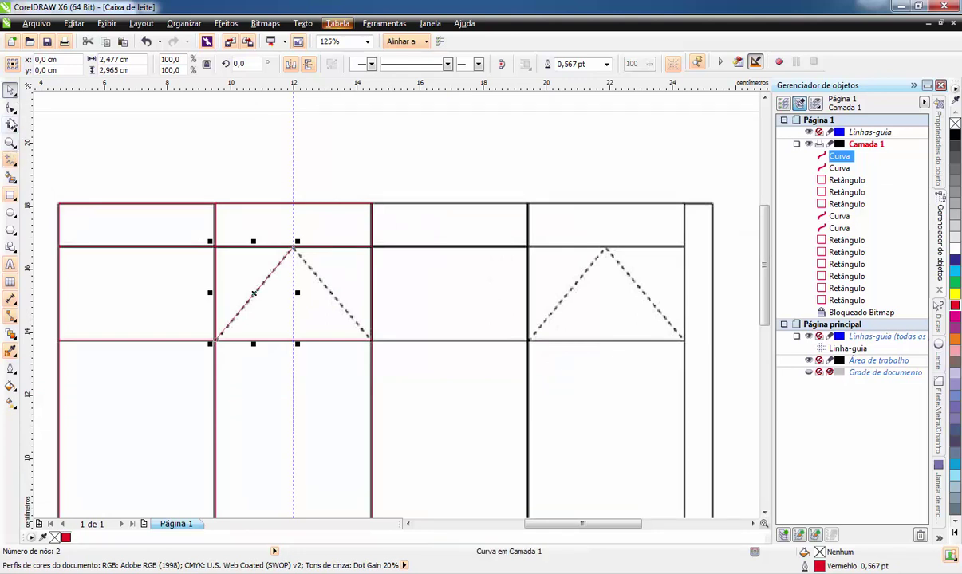
- Give all the carton's red outlines a 1 pt width, then select the red diagonal line
double_click(12, 91)
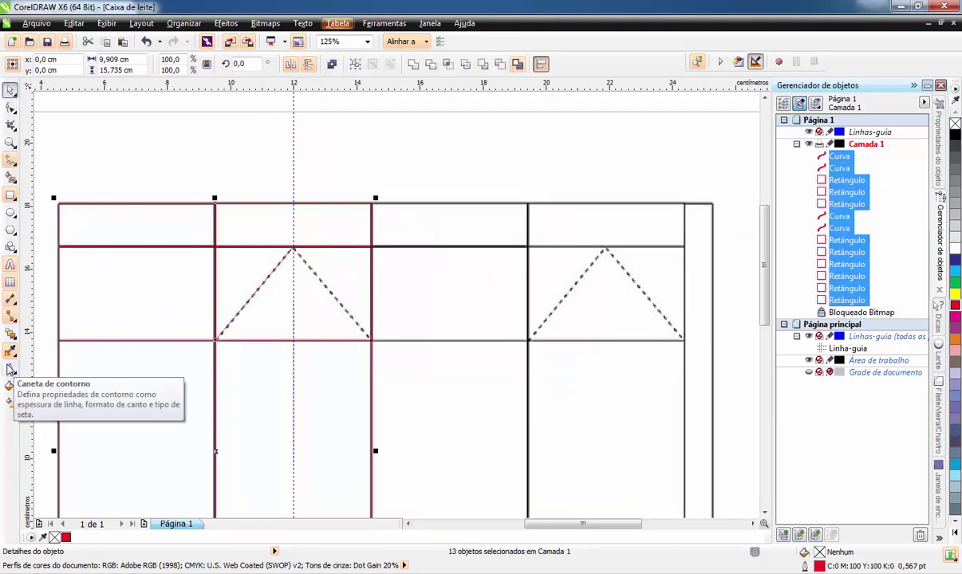
click(10, 369)
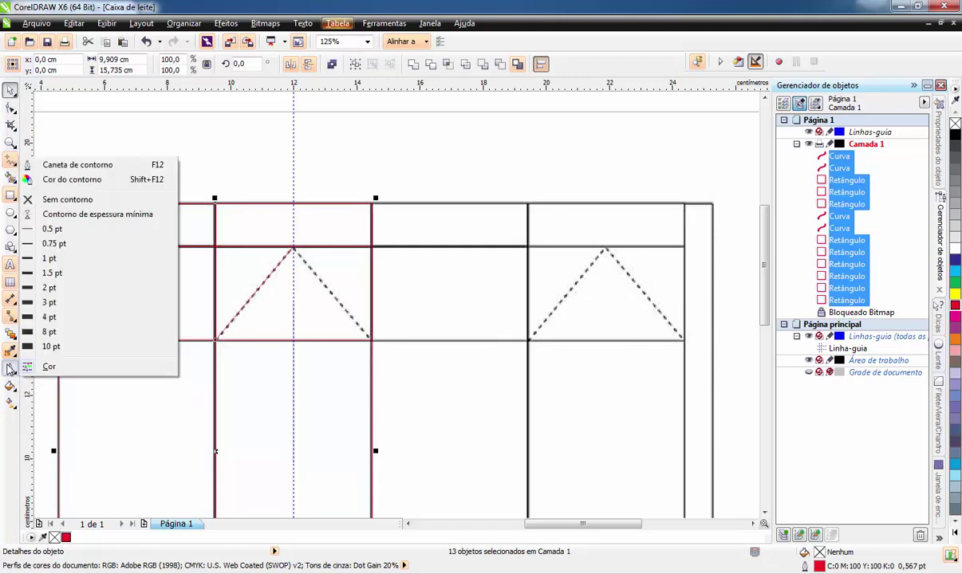
click(48, 259)
scroll(247, 311, up, 1)
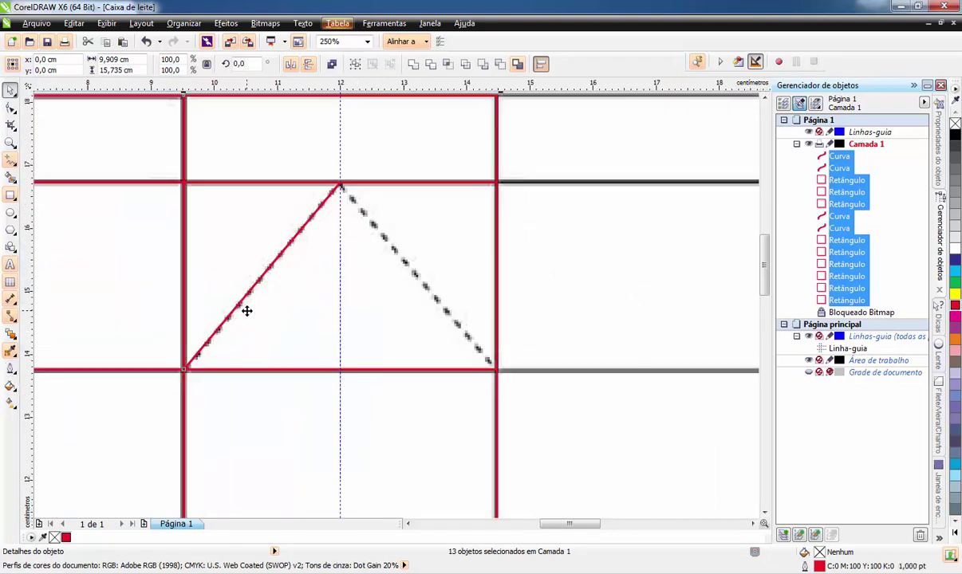
scroll(246, 311, up, 1)
scroll(247, 311, down, 2)
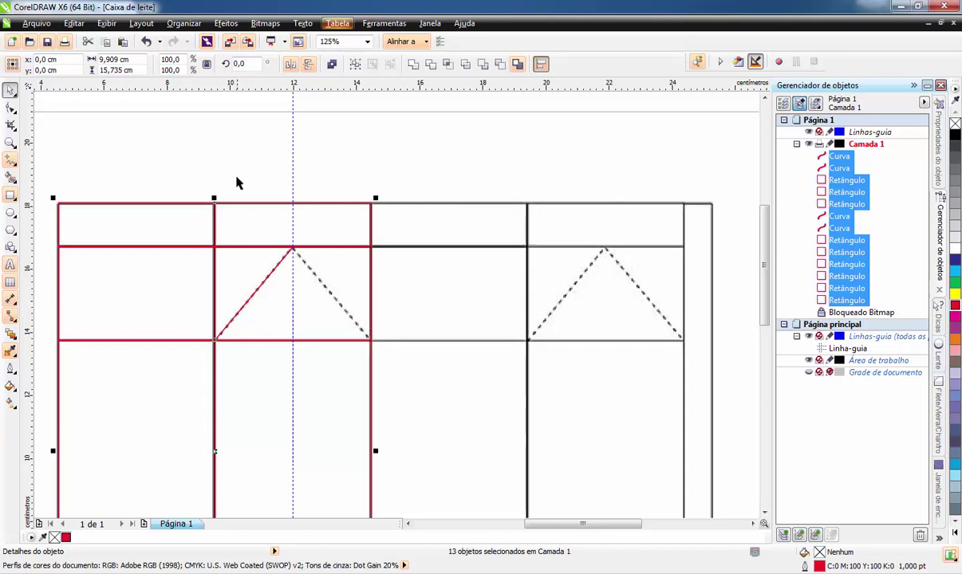
click(231, 175)
click(247, 305)
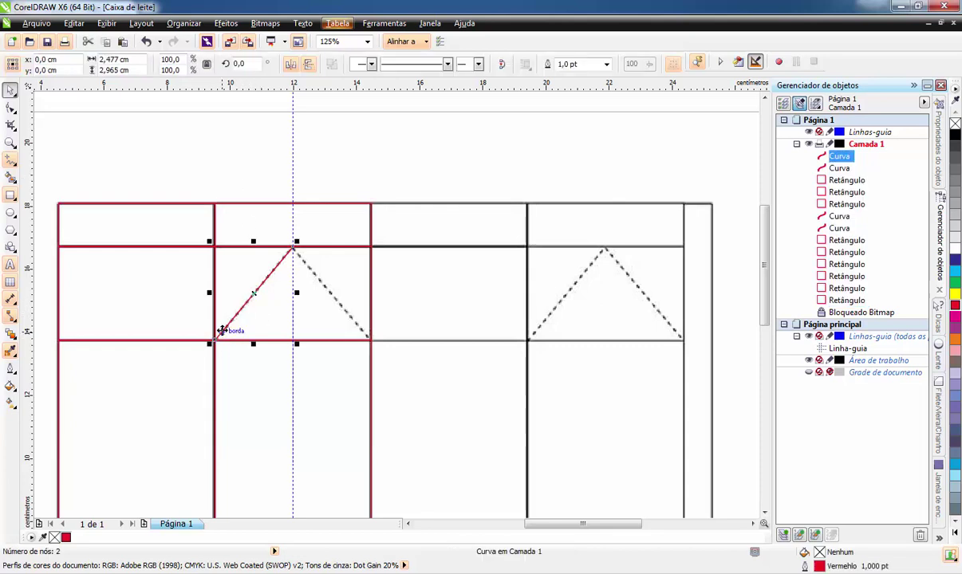
scroll(222, 321, up, 1)
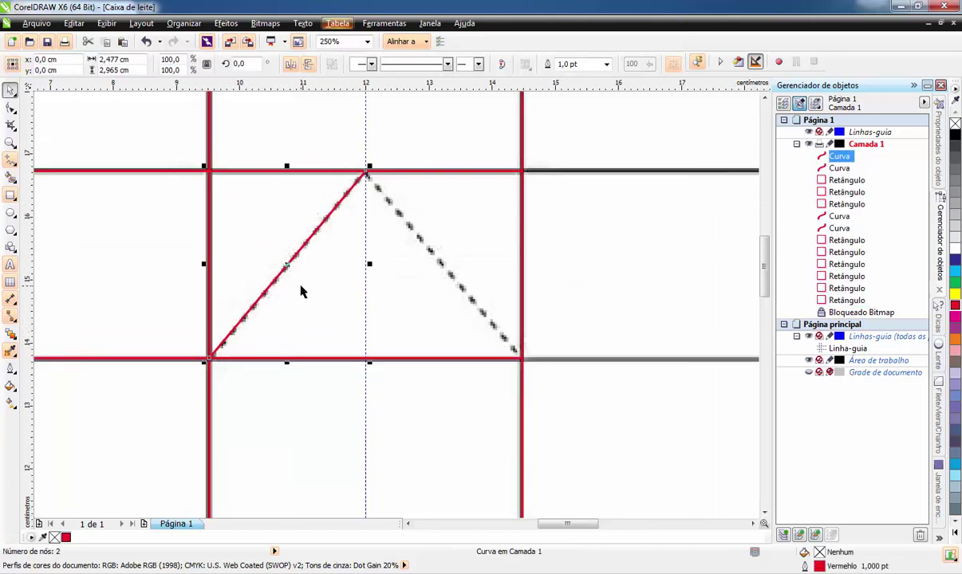
- Paste a copy of the red diagonal and mirror it to form the triangle's right side
key(ctrl+c)
key(ctrl+v)
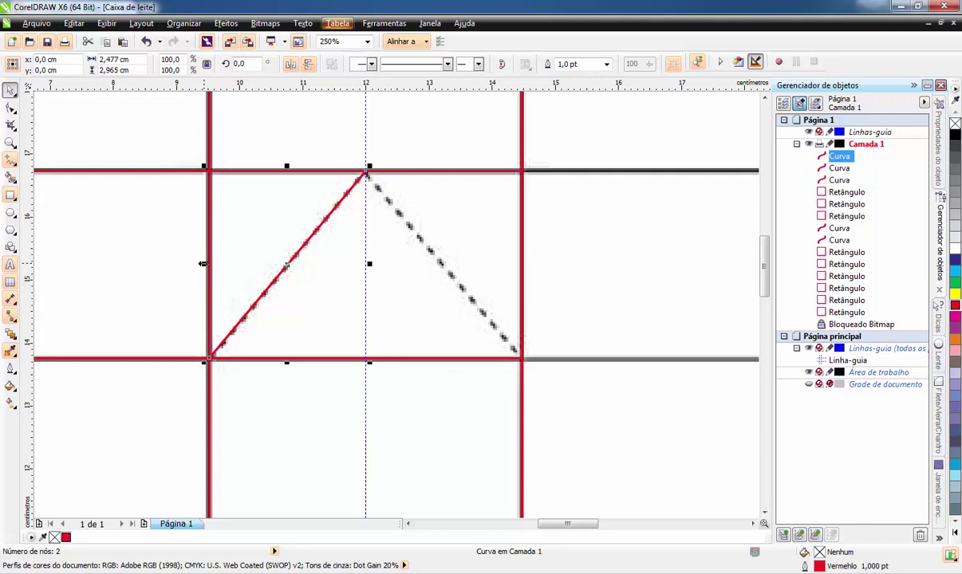
drag(204, 264, 445, 274)
scroll(348, 234, down, 2)
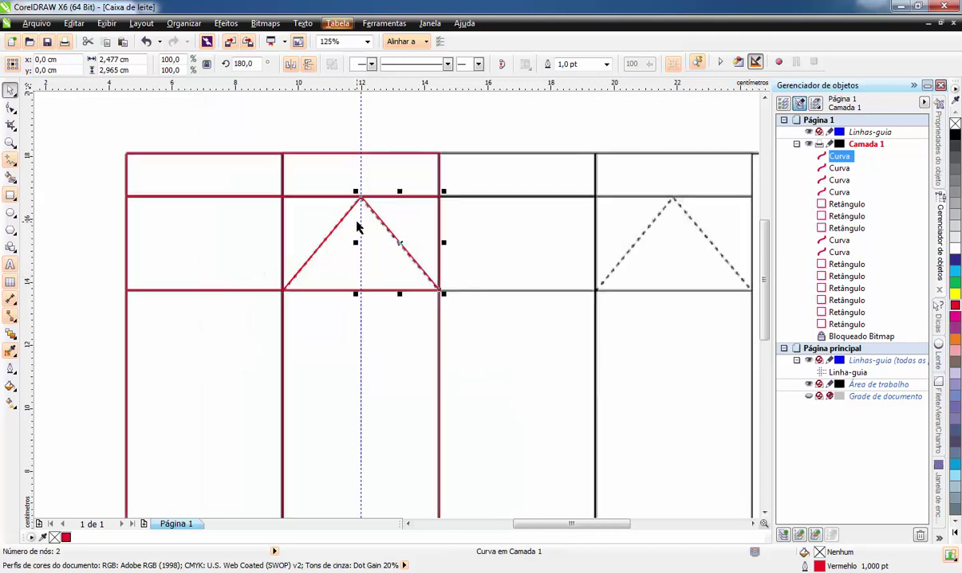
- Delete the vertical guideline and group the two triangle diagonals
click(361, 118)
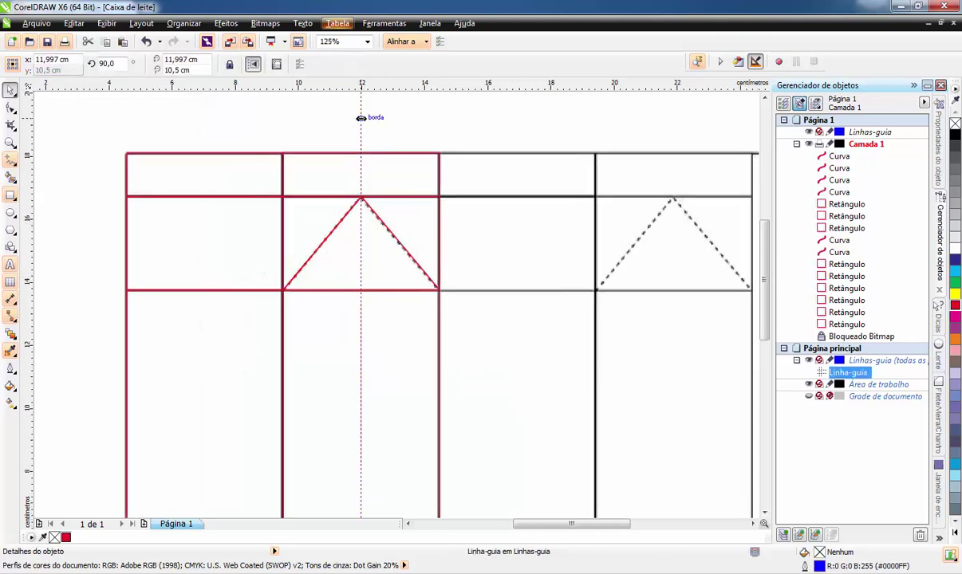
key(Delete)
click(305, 263)
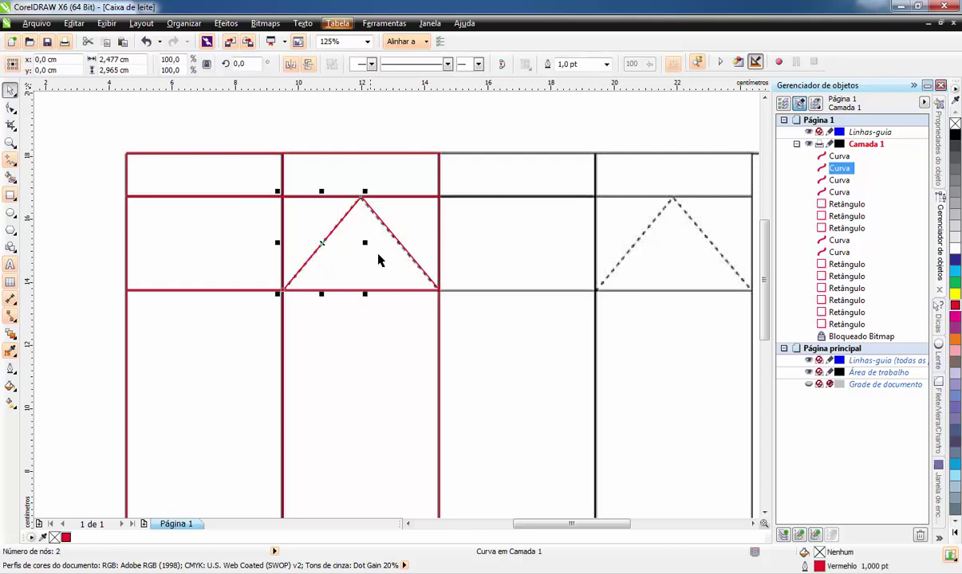
shift+click(405, 252)
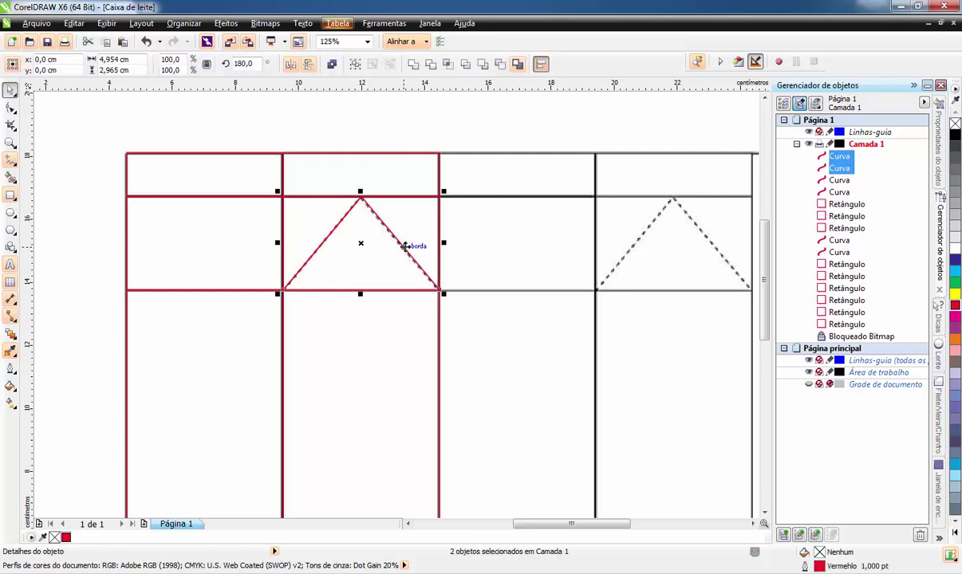
click(351, 64)
scroll(357, 325, down, 5)
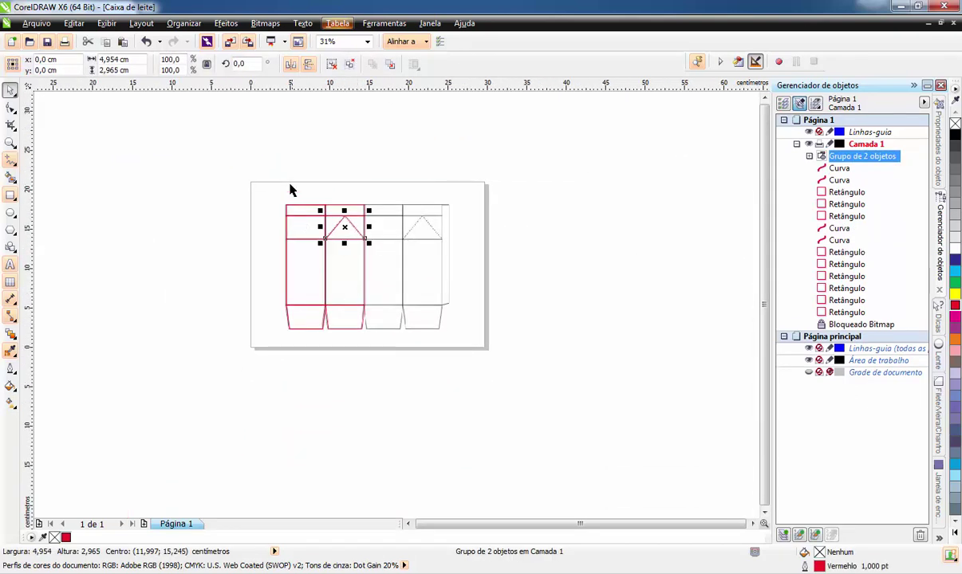
- Duplicate the two red-outlined panels and align the copy over the third and fourth panels
mouse_move(261, 171)
mouse_down()
mouse_move(317, 285)
mouse_move(407, 373)
mouse_up()
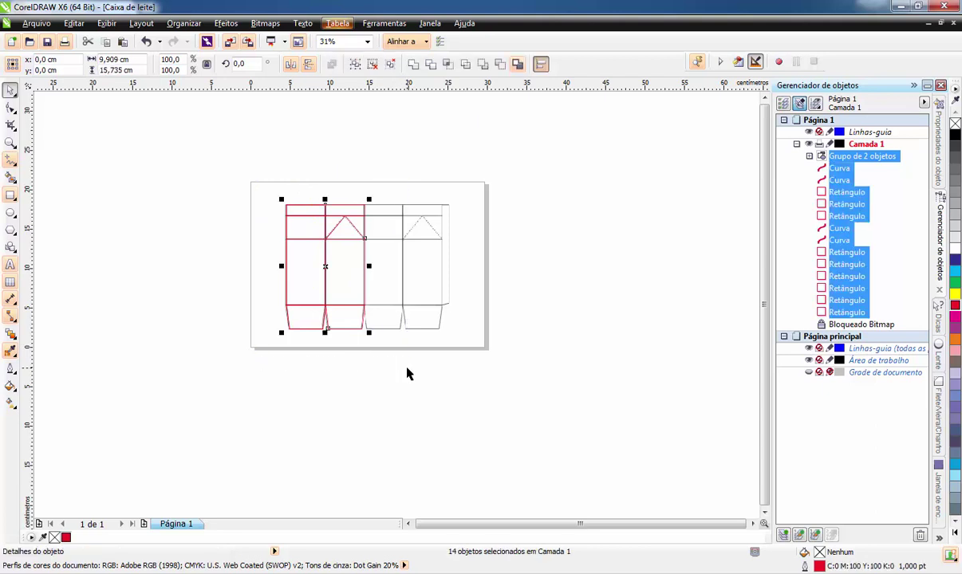
key(ctrl+v)
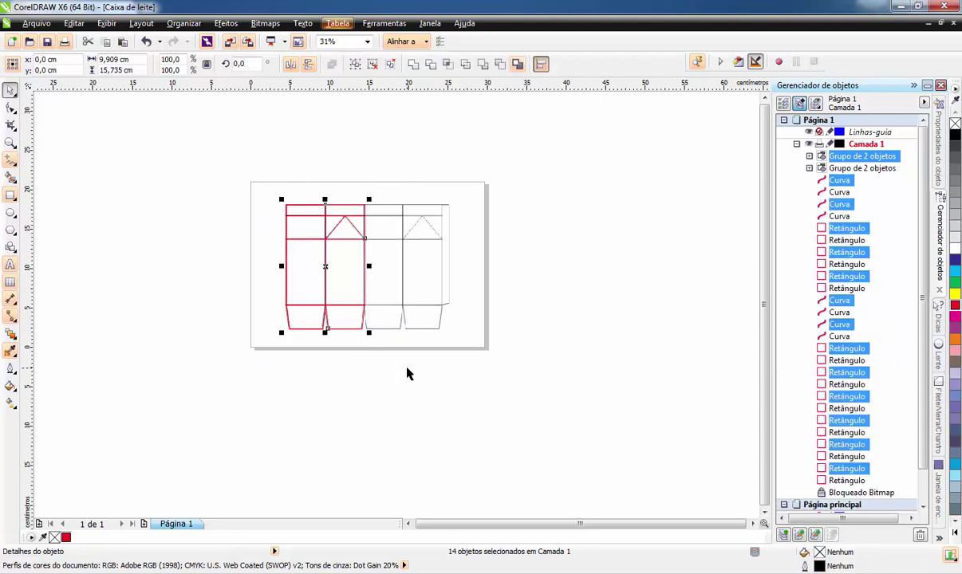
scroll(357, 264, up, 2)
drag(216, 262, 388, 268)
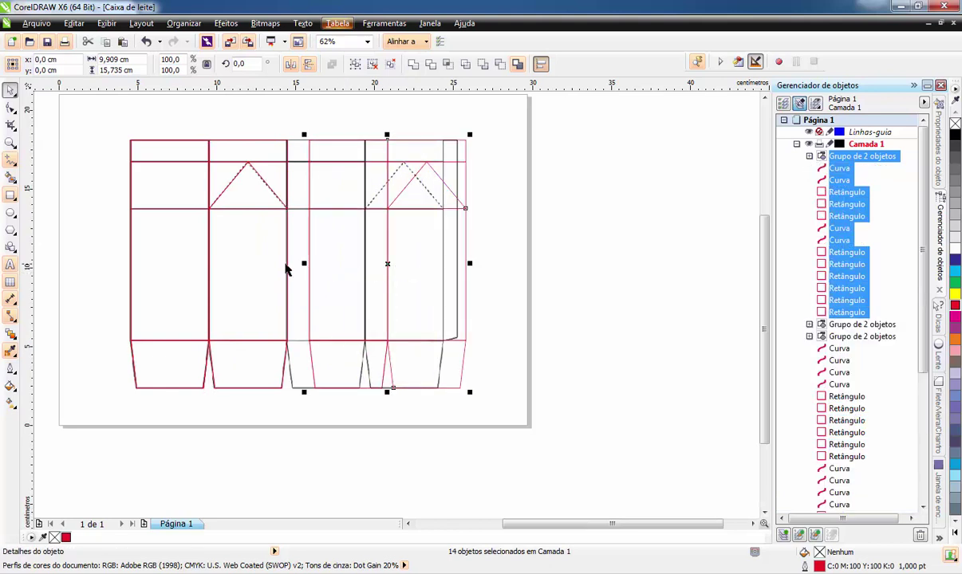
scroll(287, 270, up, 4)
drag(382, 324, 294, 325)
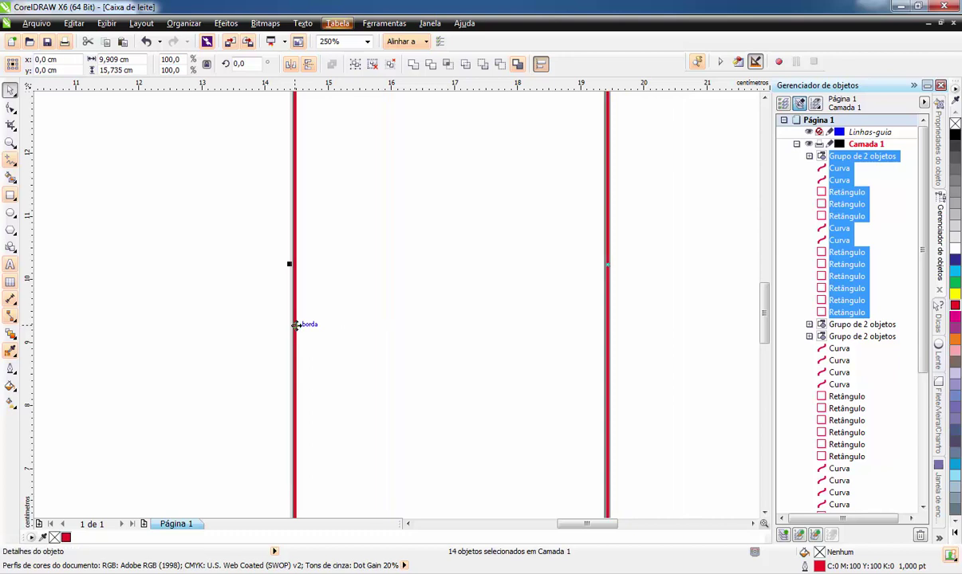
scroll(294, 324, down, 4)
click(454, 313)
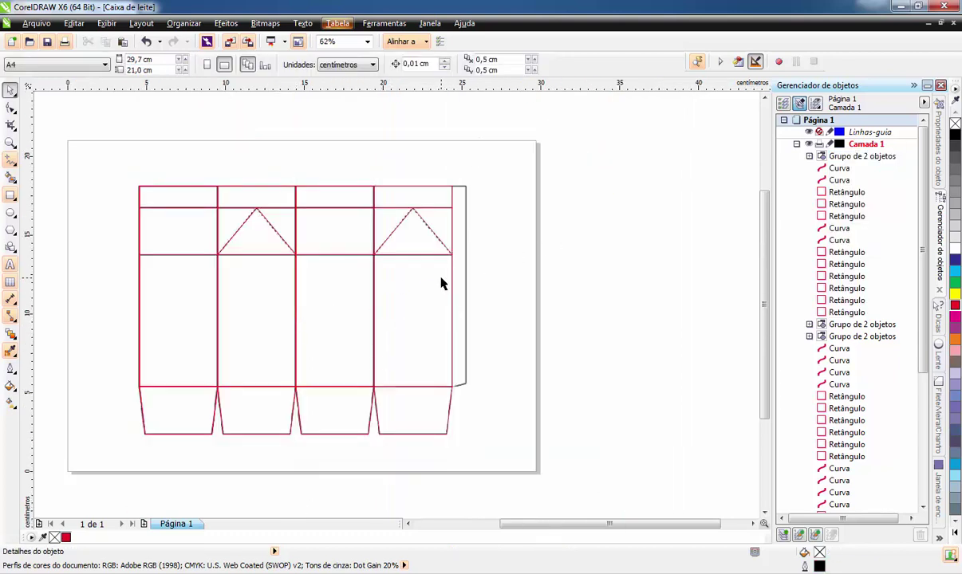
scroll(441, 284, up, 2)
- Mirror a narrow 0,909 cm copy of the last panel beside it as the glue strip, converted to curves
click(425, 375)
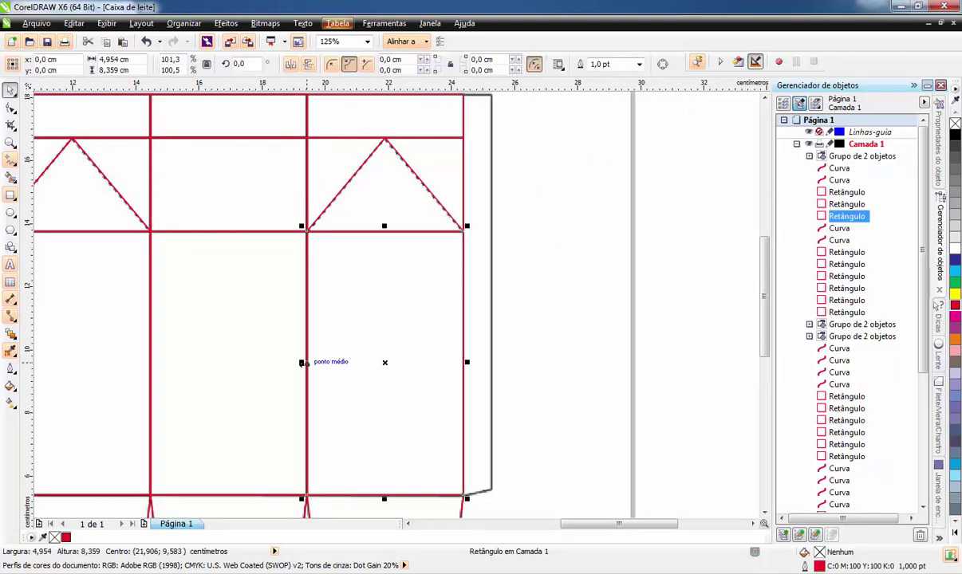
drag(302, 363, 487, 364)
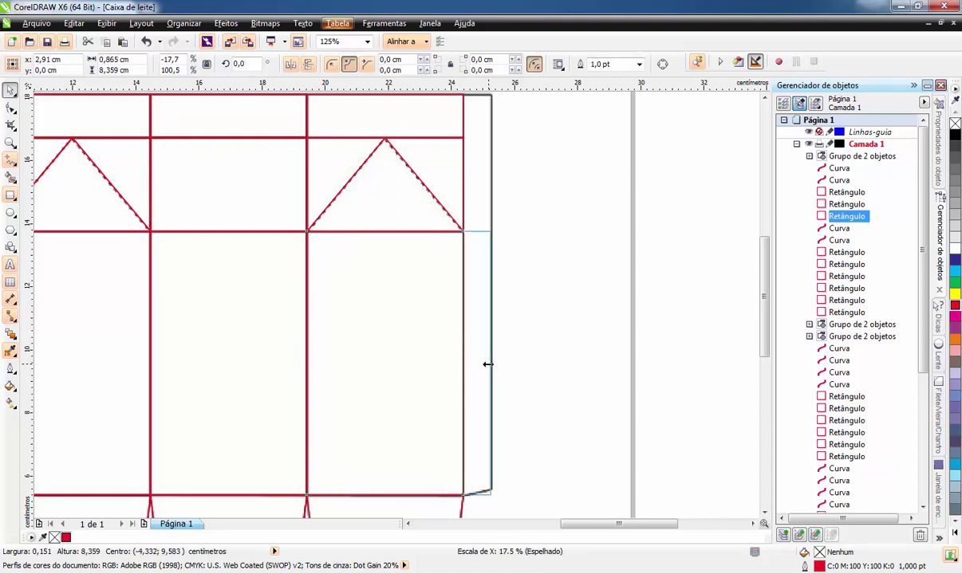
drag(487, 364, 483, 374)
scroll(470, 465, up, 4)
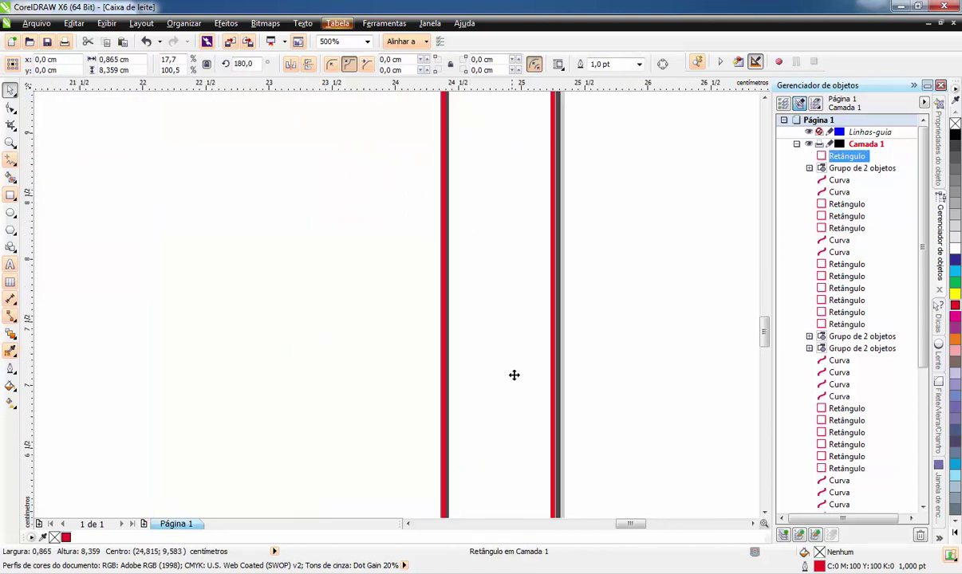
drag(537, 254, 406, 348)
scroll(421, 150, up, 4)
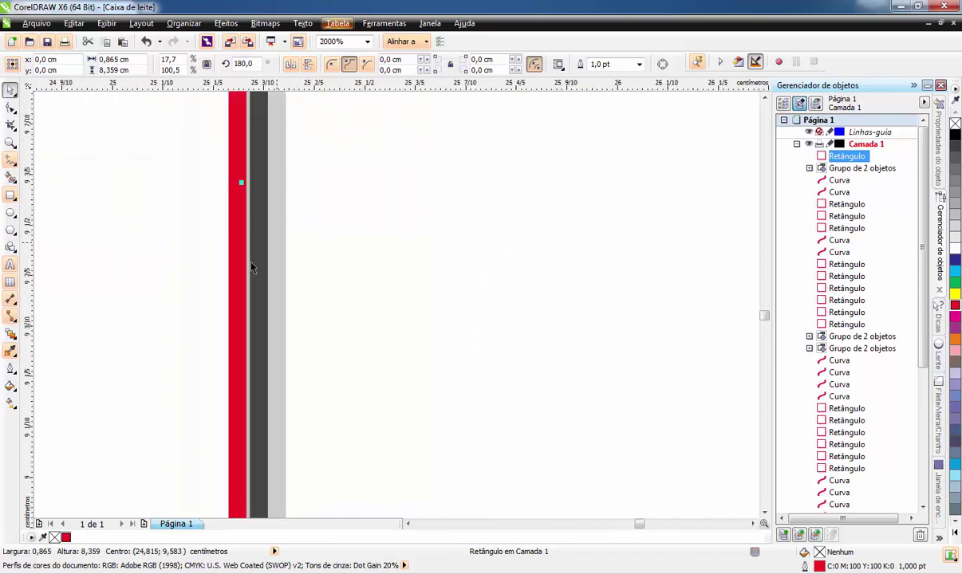
drag(242, 185, 266, 192)
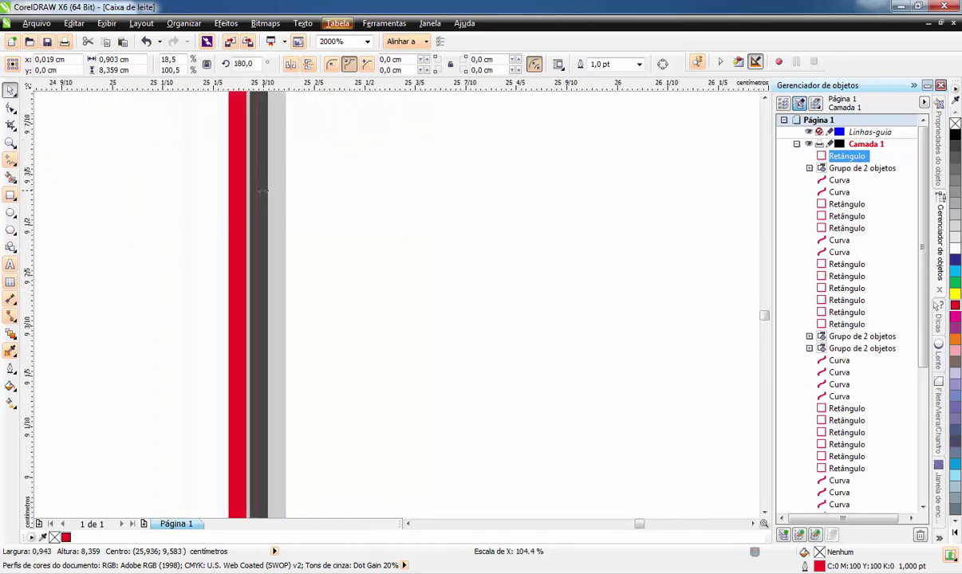
scroll(266, 191, down, 8)
scroll(271, 203, down, 2)
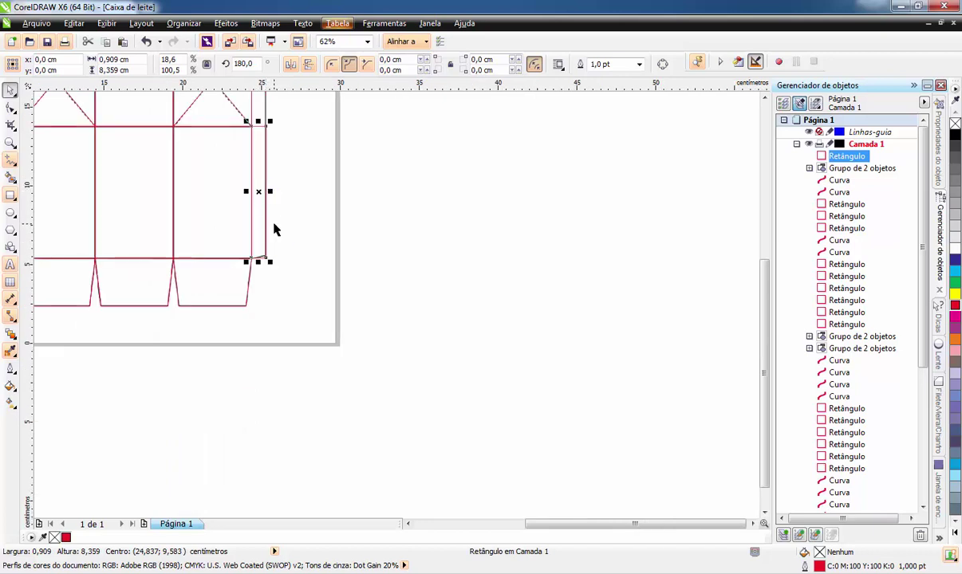
key(ctrl+q)
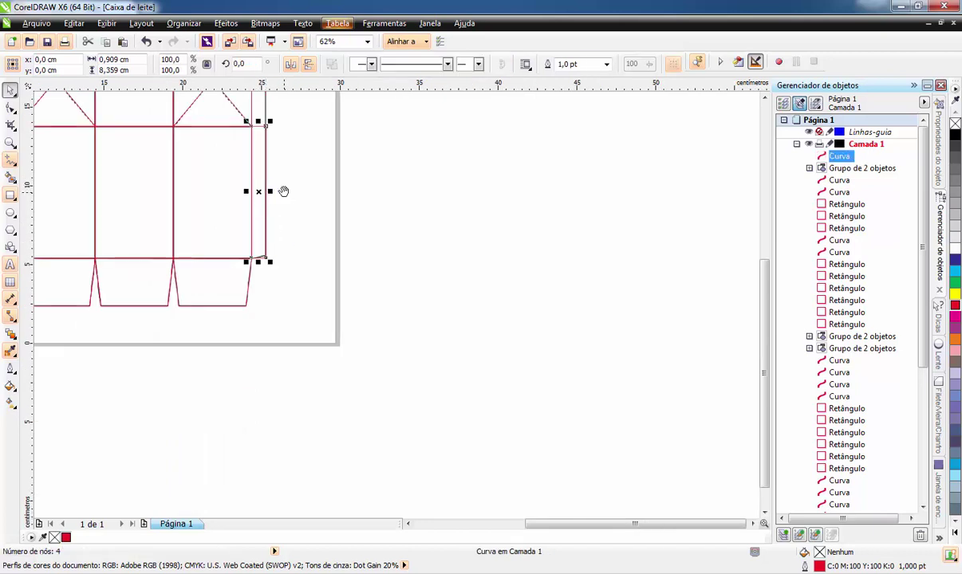
- Stretch the glue flap vertically to match the carton panels' height
scroll(289, 192, down, 1)
scroll(321, 300, up, 1)
scroll(320, 280, up, 1)
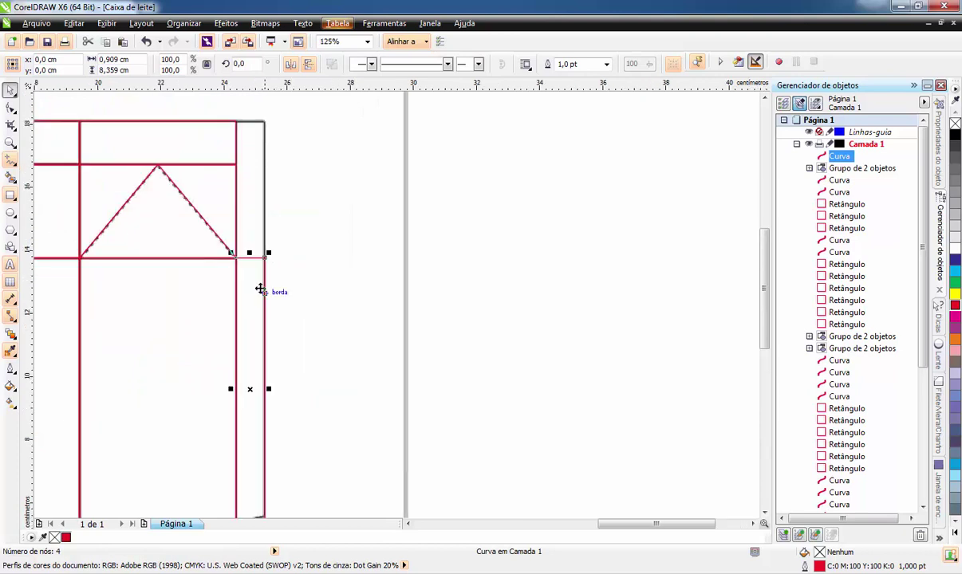
scroll(243, 272, up, 1)
scroll(239, 268, up, 1)
scroll(280, 232, up, 1)
mouse_move(295, 368)
mouse_down()
mouse_move(305, 414)
mouse_move(316, 116)
mouse_up()
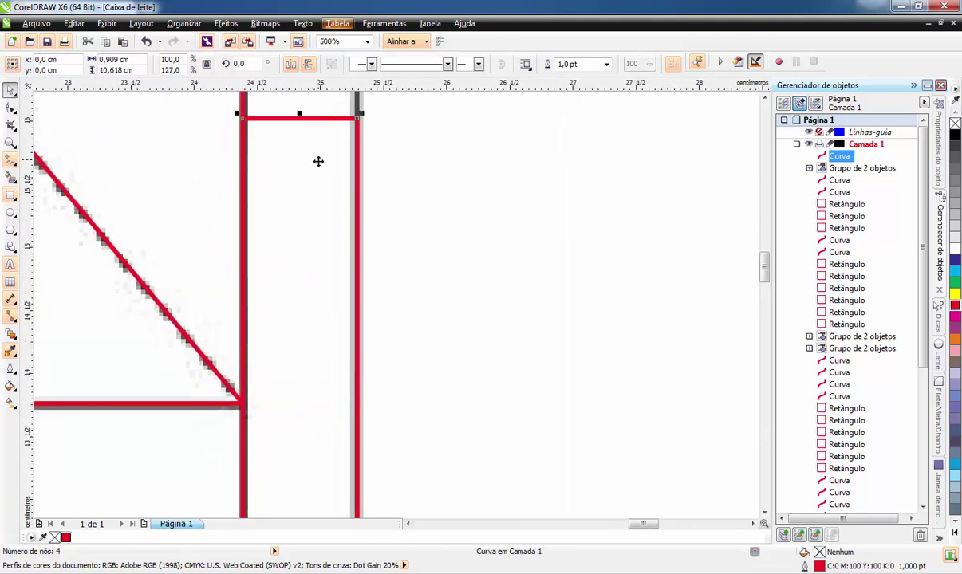
drag(317, 159, 306, 516)
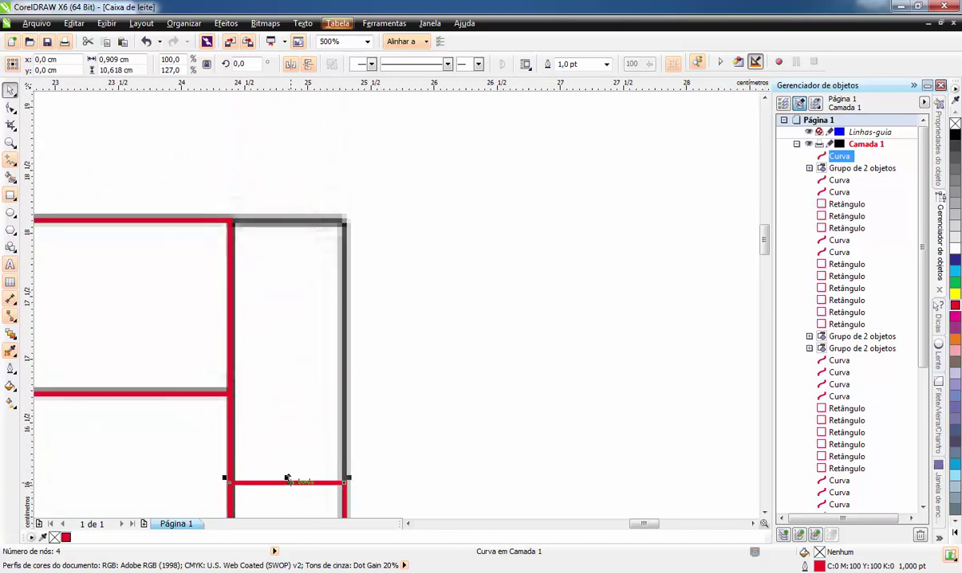
mouse_move(286, 478)
mouse_down()
mouse_move(226, 203)
mouse_move(229, 216)
mouse_up()
scroll(283, 348, down, 4)
- Raise the glue flap's bottom-right node slightly to slant its lower edge
drag(253, 440, 367, 224)
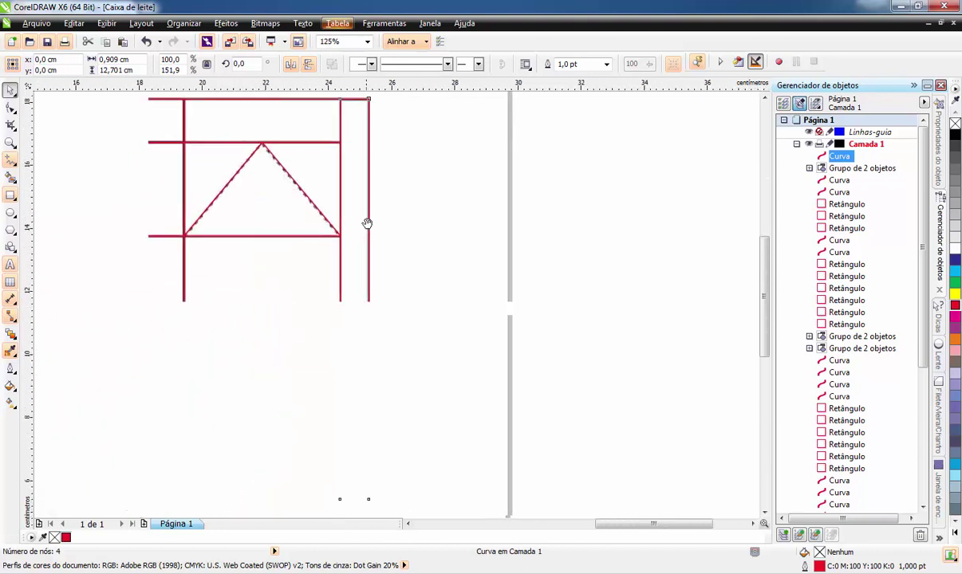
drag(367, 400, 397, 300)
scroll(382, 333, up, 2)
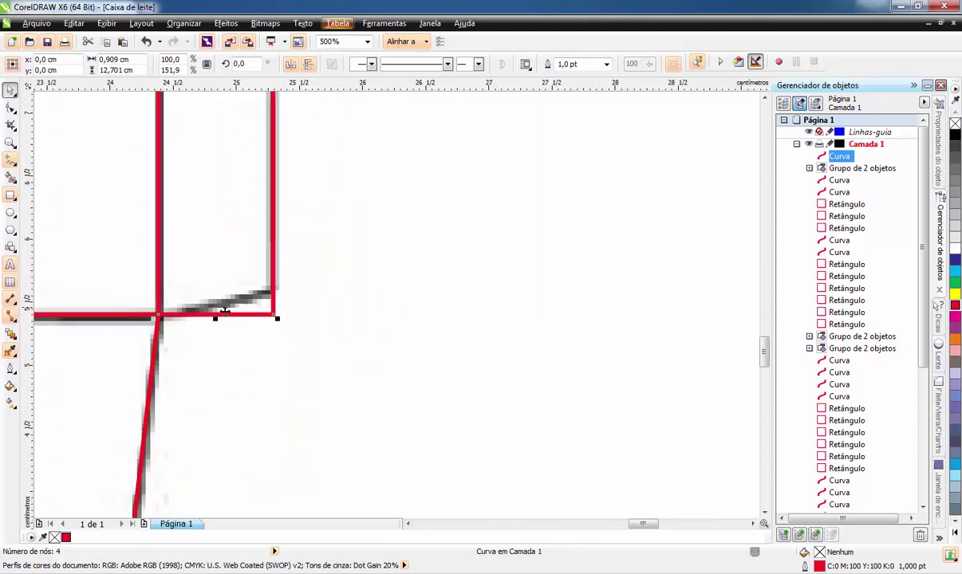
click(11, 112)
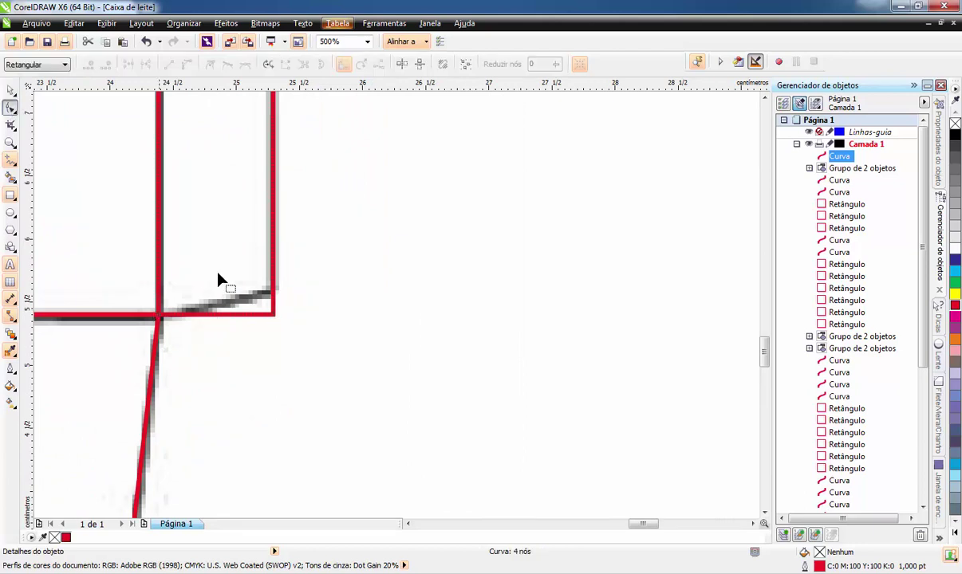
drag(317, 274, 237, 369)
scroll(239, 307, up, 2)
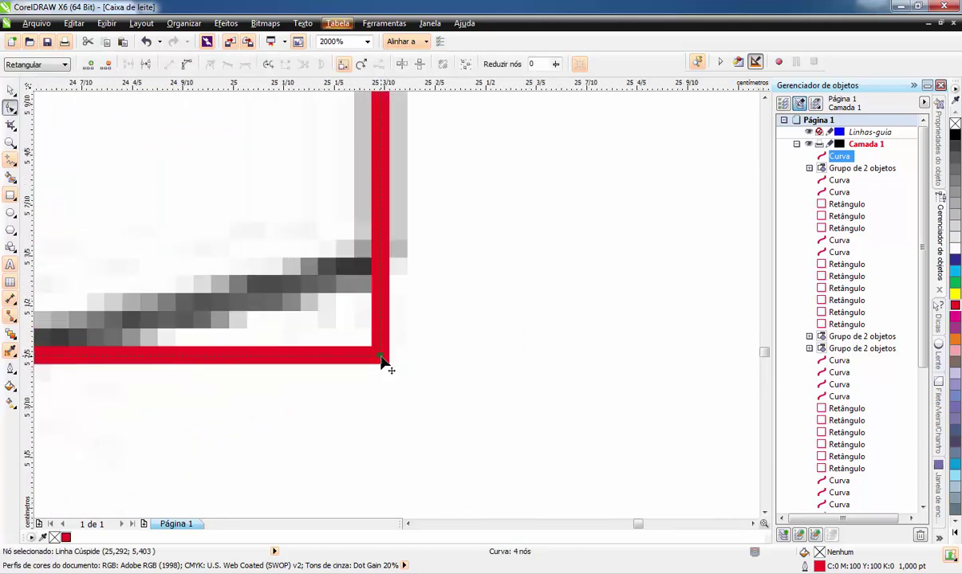
drag(381, 356, 382, 263)
scroll(349, 344, down, 1)
scroll(349, 349, down, 2)
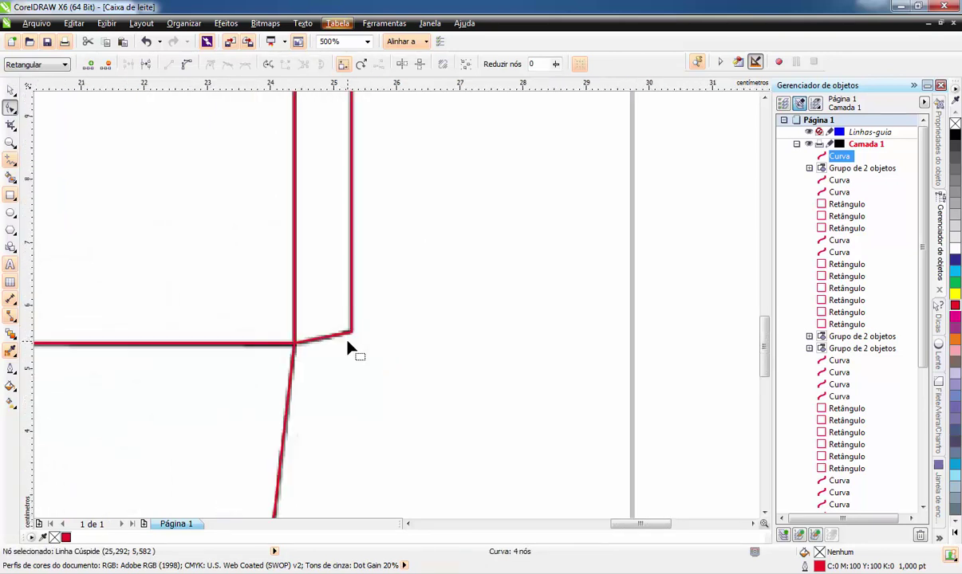
scroll(349, 349, down, 2)
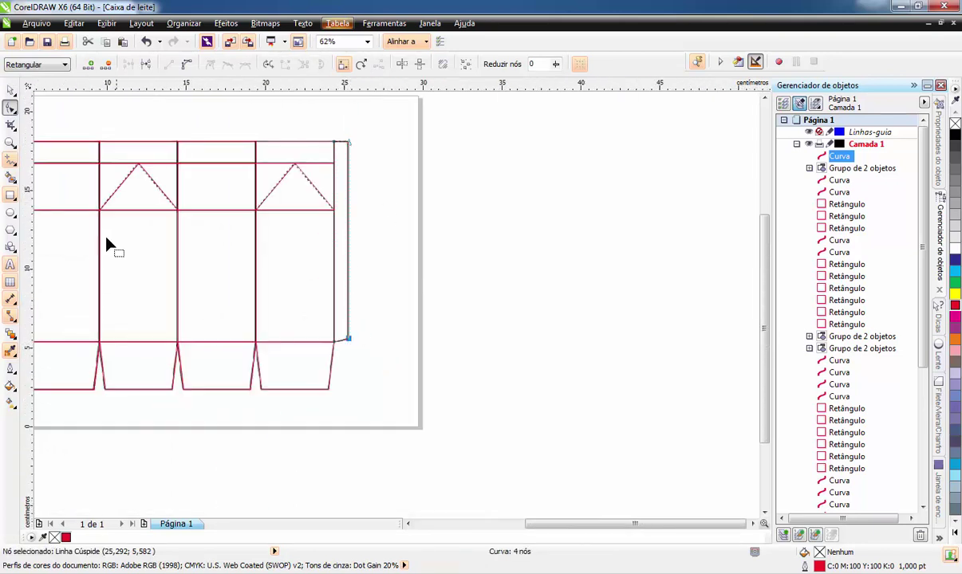
key(space)
- Group all 43 carton pieces into one object and add a blank Página 2
drag(214, 282, 355, 277)
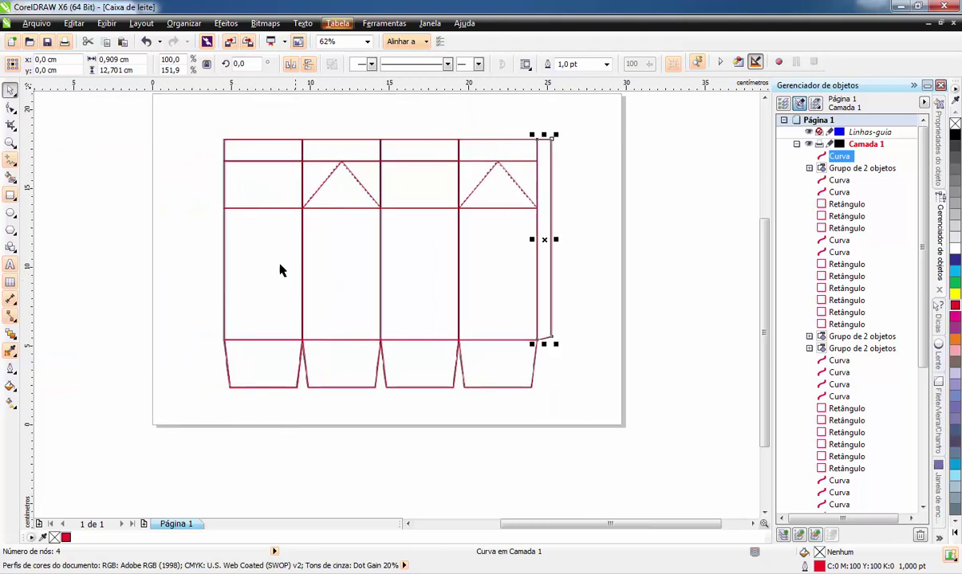
mouse_move(208, 124)
mouse_down()
mouse_move(416, 352)
mouse_move(594, 427)
mouse_move(609, 423)
mouse_up()
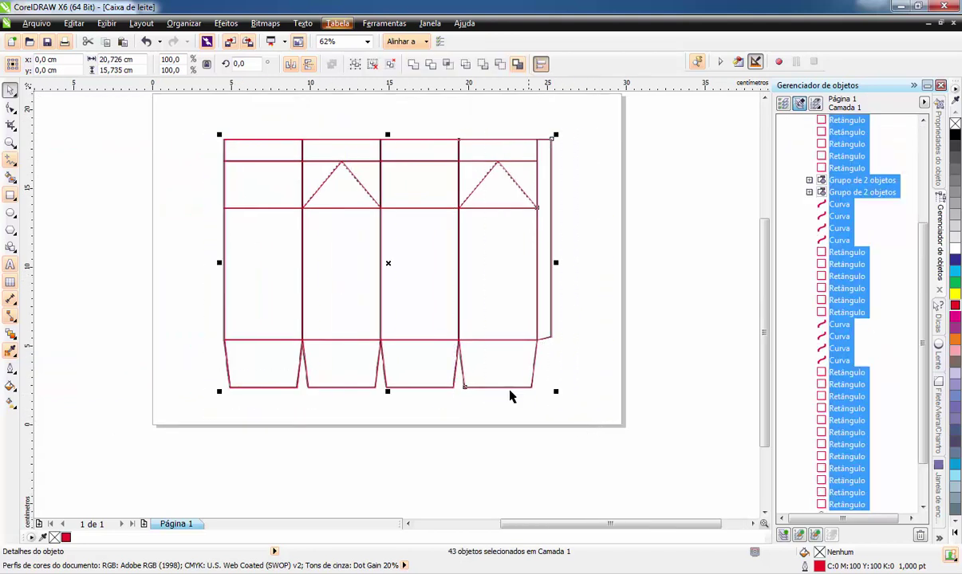
click(355, 64)
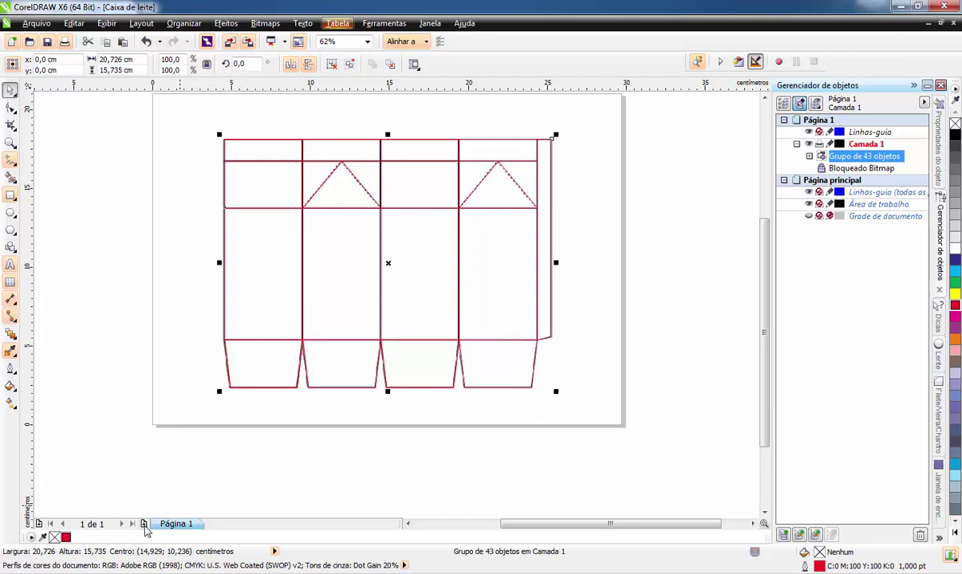
click(144, 525)
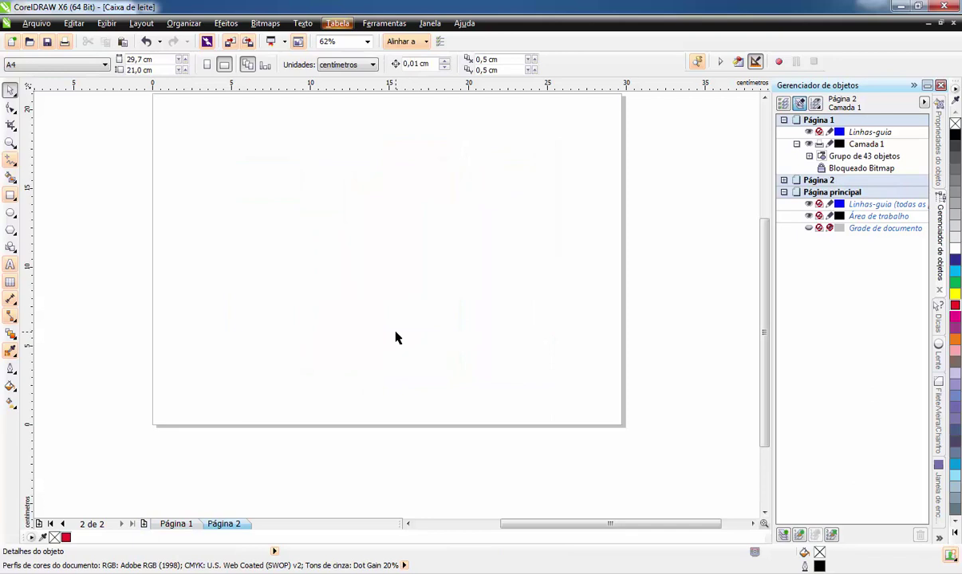
- Paste the carton group on page 2 and enlarge it to 117.6% (24.371 × 18.502 cm)
key(ctrl+v)
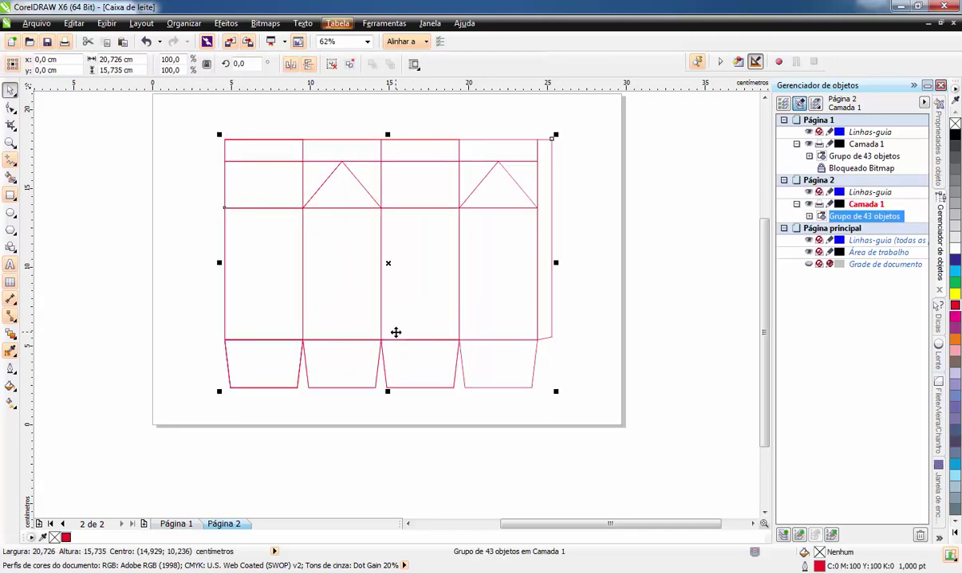
click(192, 354)
drag(312, 249, 302, 306)
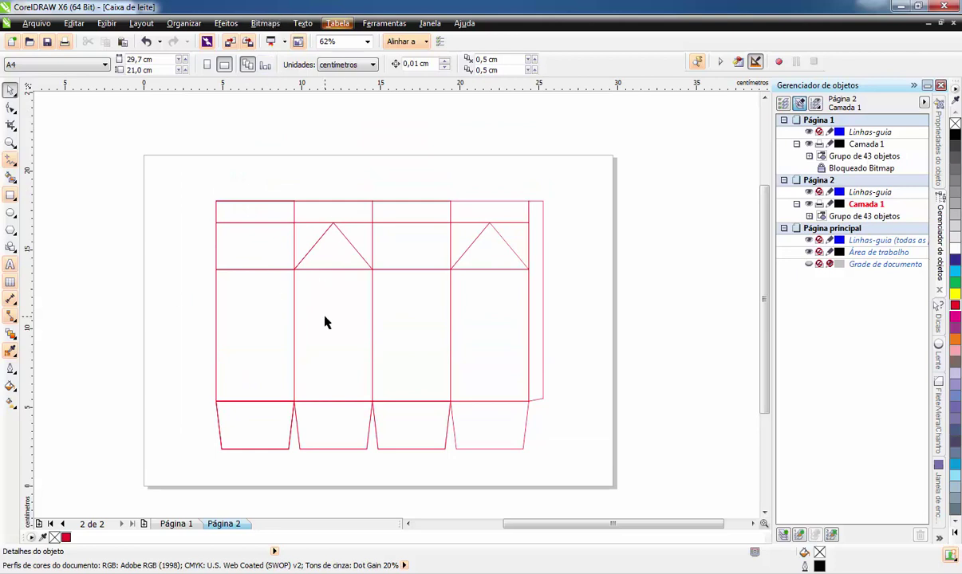
click(306, 300)
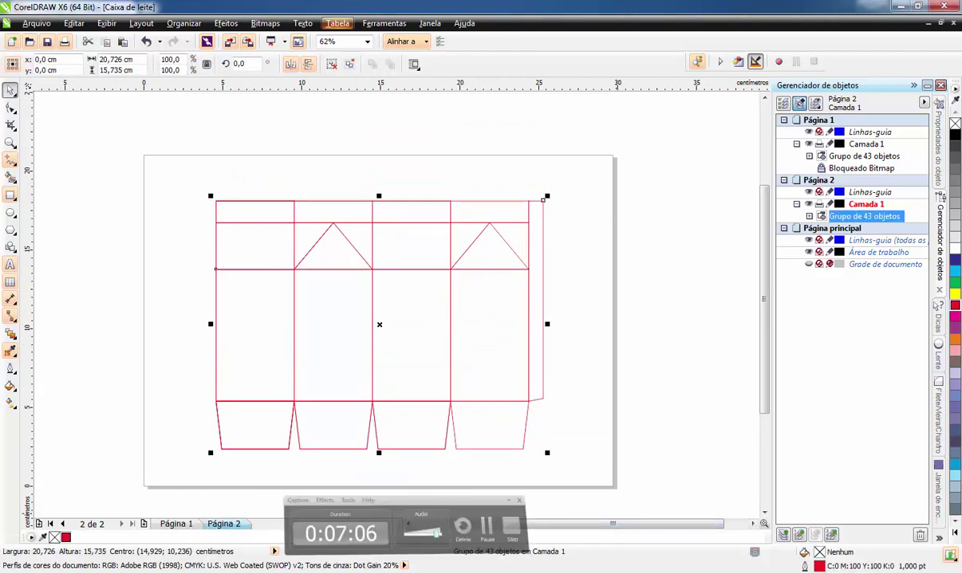
drag(547, 453, 572, 472)
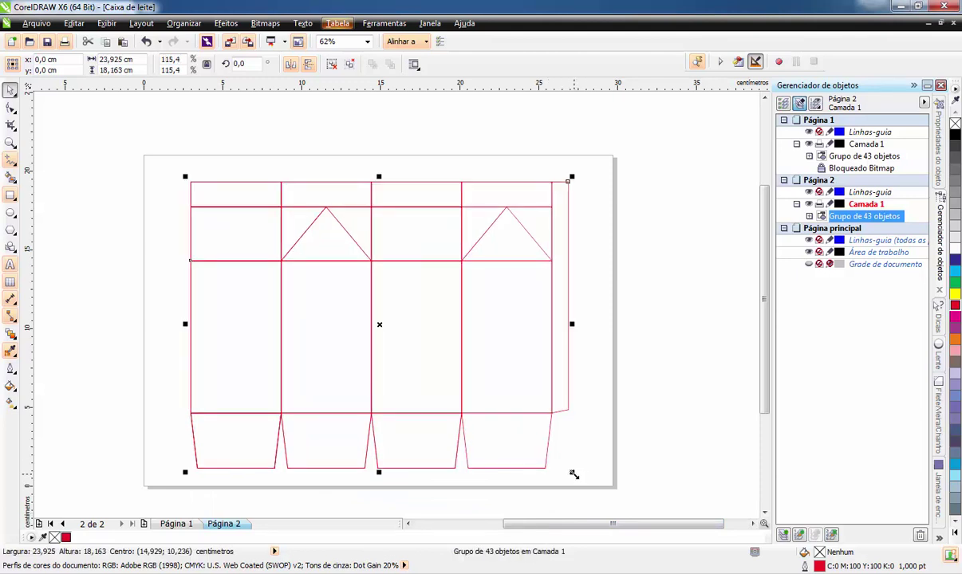
drag(573, 473, 578, 477)
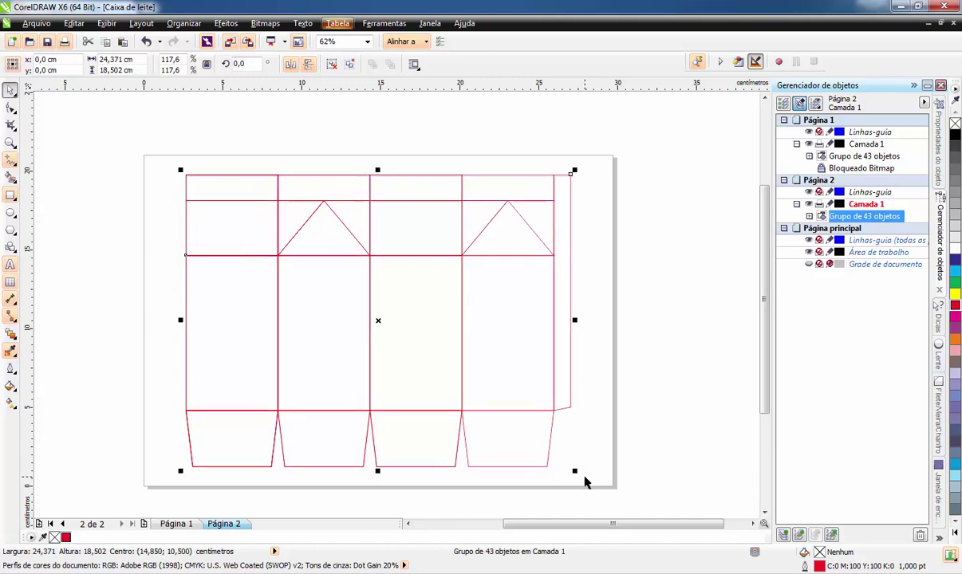
drag(461, 424, 514, 376)
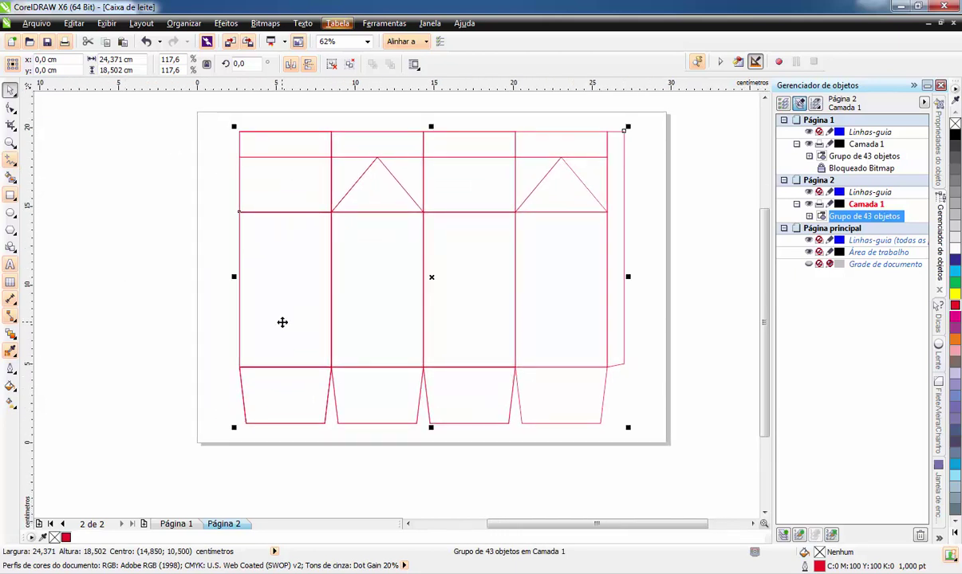
click(345, 41)
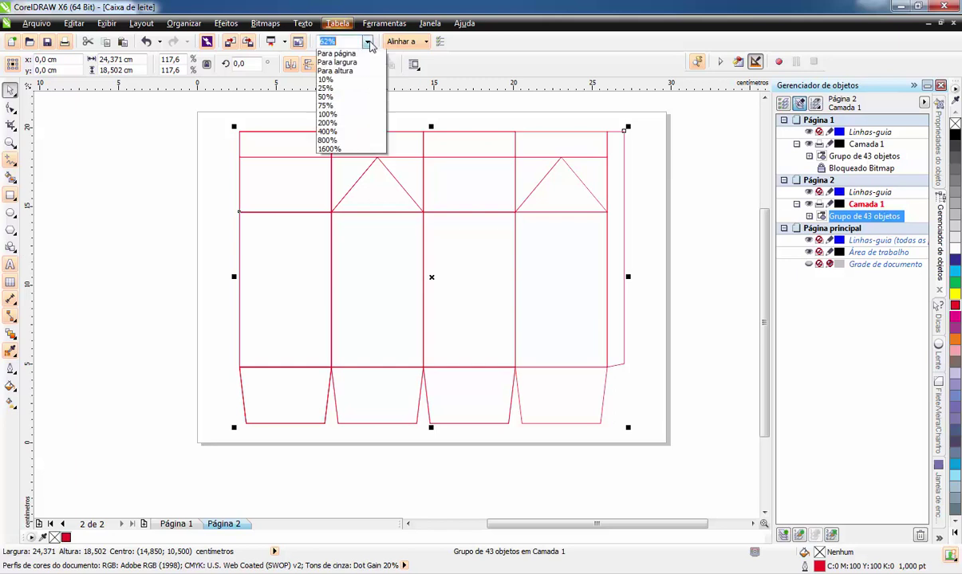
click(356, 63)
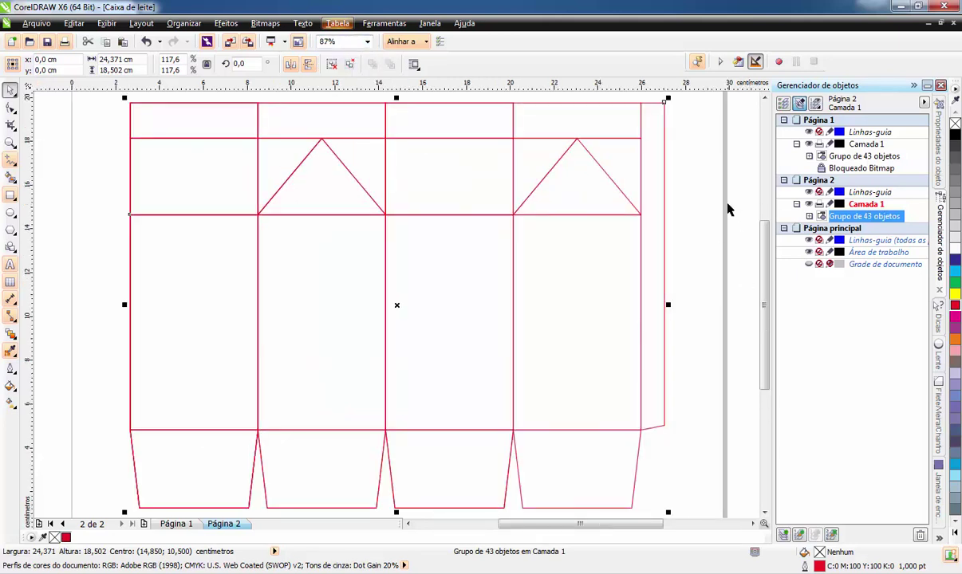
click(709, 335)
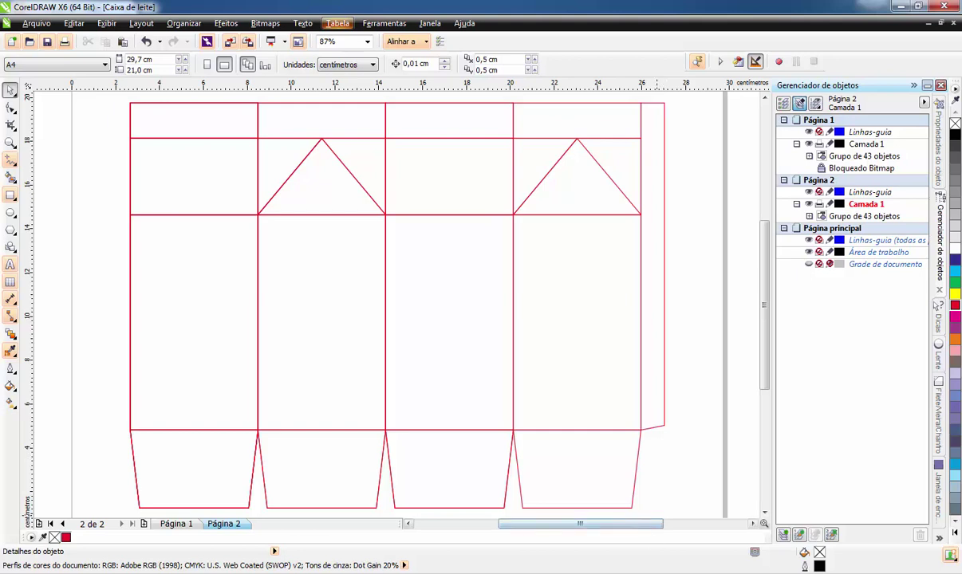
mouse_move(405, 489)
mouse_down()
mouse_move(624, 502)
mouse_move(601, 503)
mouse_up()
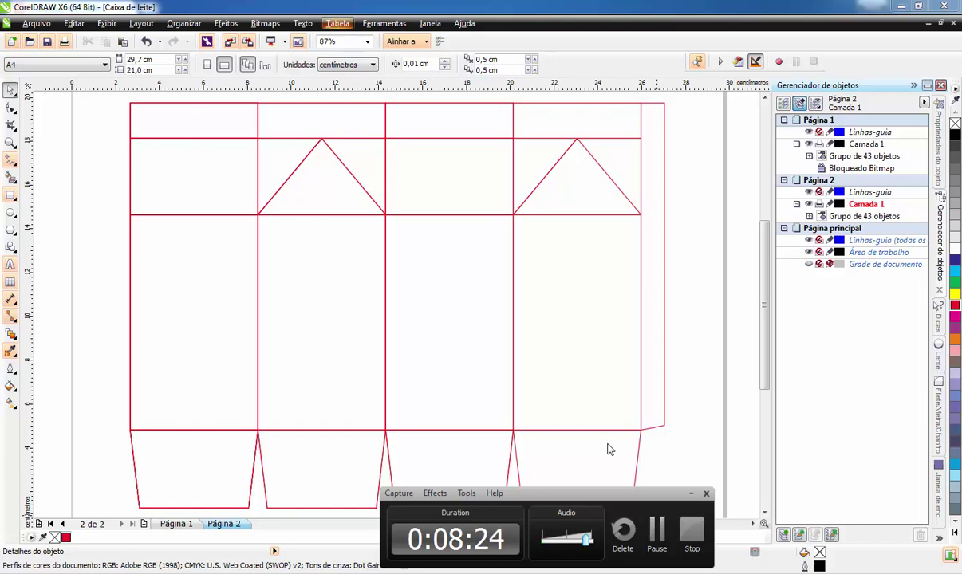
click(690, 538)
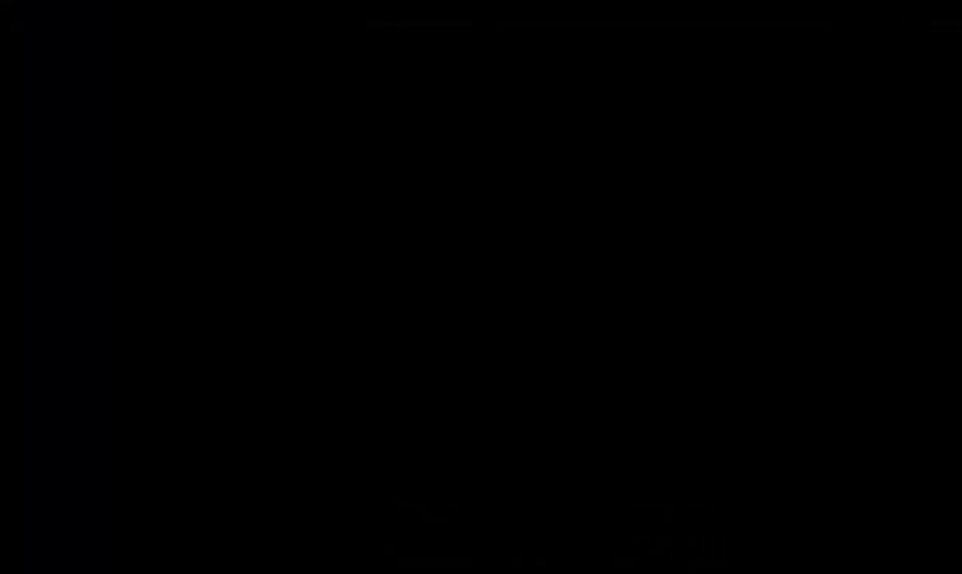